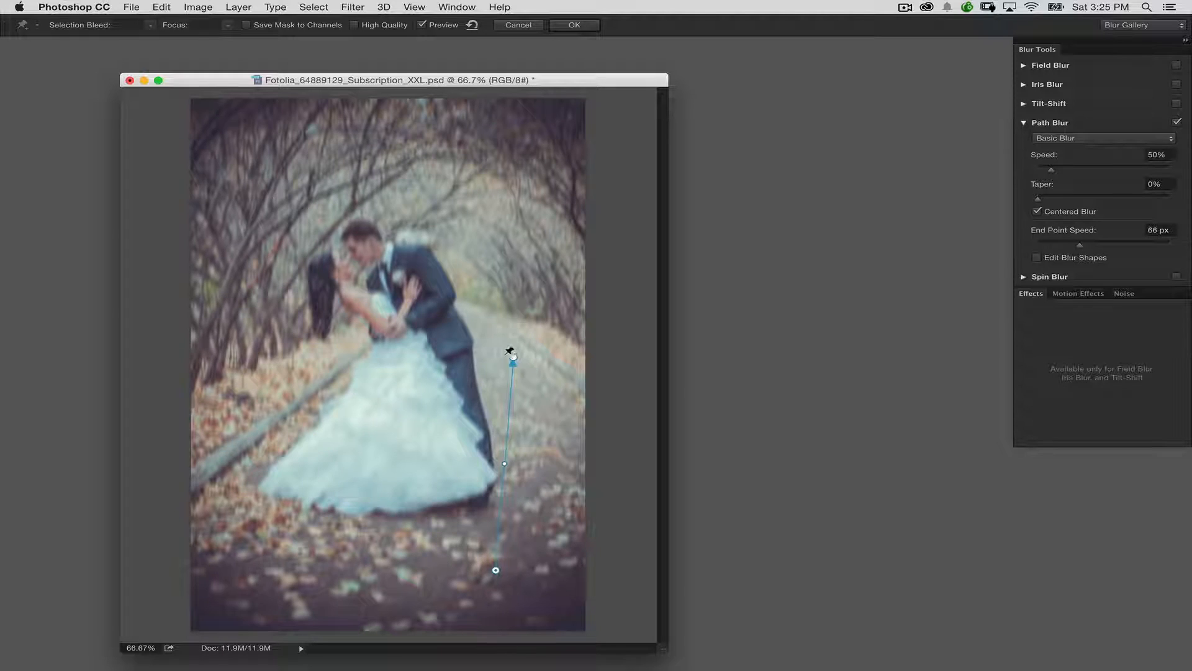
Bend the blur path into a curve from the photo's lower right, beneath the bride's dress, up to its left edge.
{"action": "left_click_drag", "start_coordinate": [510, 357], "coordinate": [348, 412]}
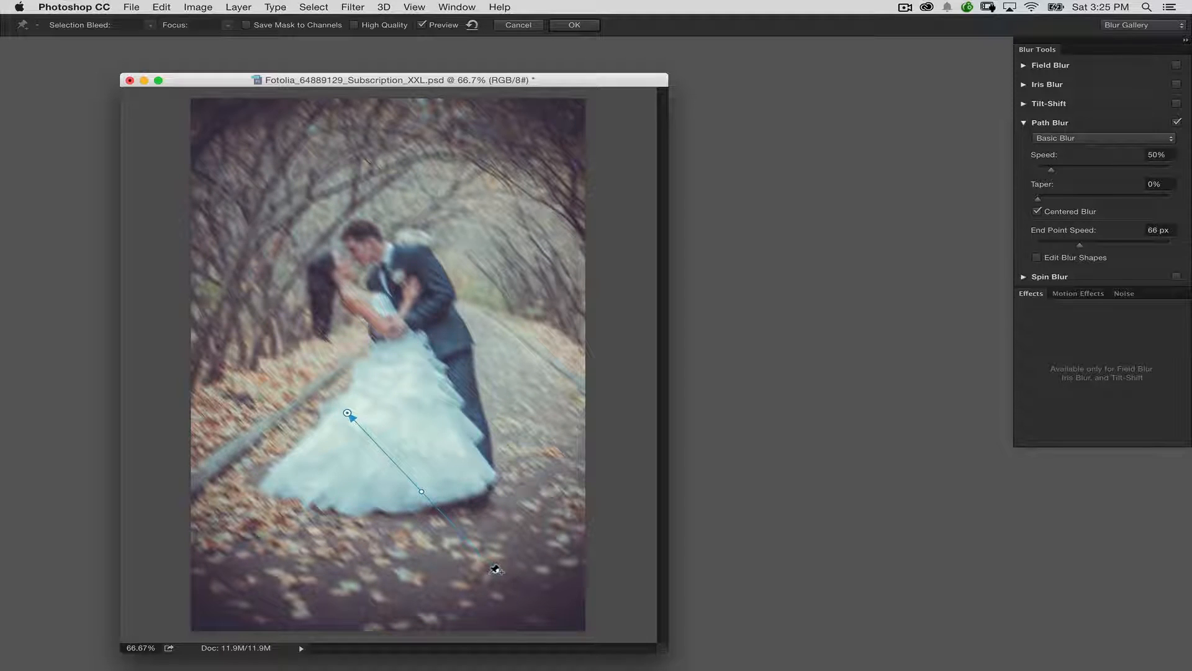
{"action": "left_click_drag", "start_coordinate": [499, 572], "coordinate": [531, 580]}
{"action": "left_click_drag", "start_coordinate": [347, 413], "coordinate": [256, 466]}
{"action": "left_click_drag", "start_coordinate": [392, 525], "coordinate": [334, 579]}
{"action": "left_click_drag", "start_coordinate": [256, 465], "coordinate": [233, 384]}
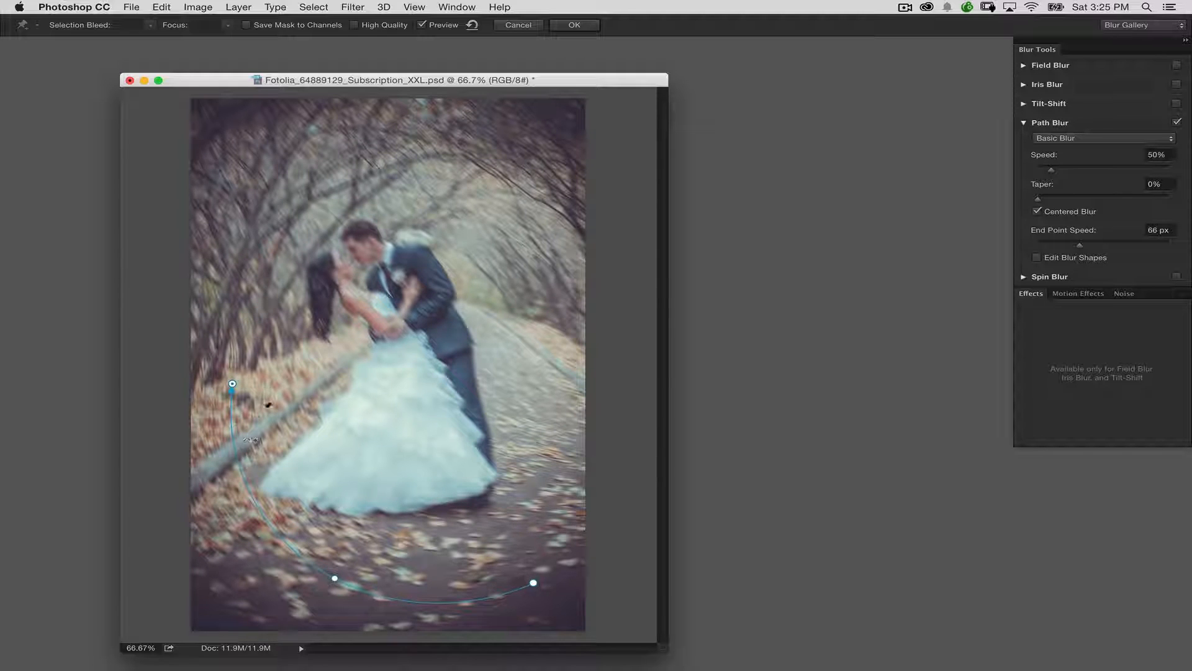
Extend the blur path clockwise around the couple, adding curve points beside the dress, around their heads and at the groom's side.
{"action": "left_click", "coordinate": [233, 444]}
{"action": "left_click_drag", "start_coordinate": [232, 384], "coordinate": [505, 378]}
{"action": "left_click", "coordinate": [255, 267]}
{"action": "left_click", "coordinate": [439, 218]}
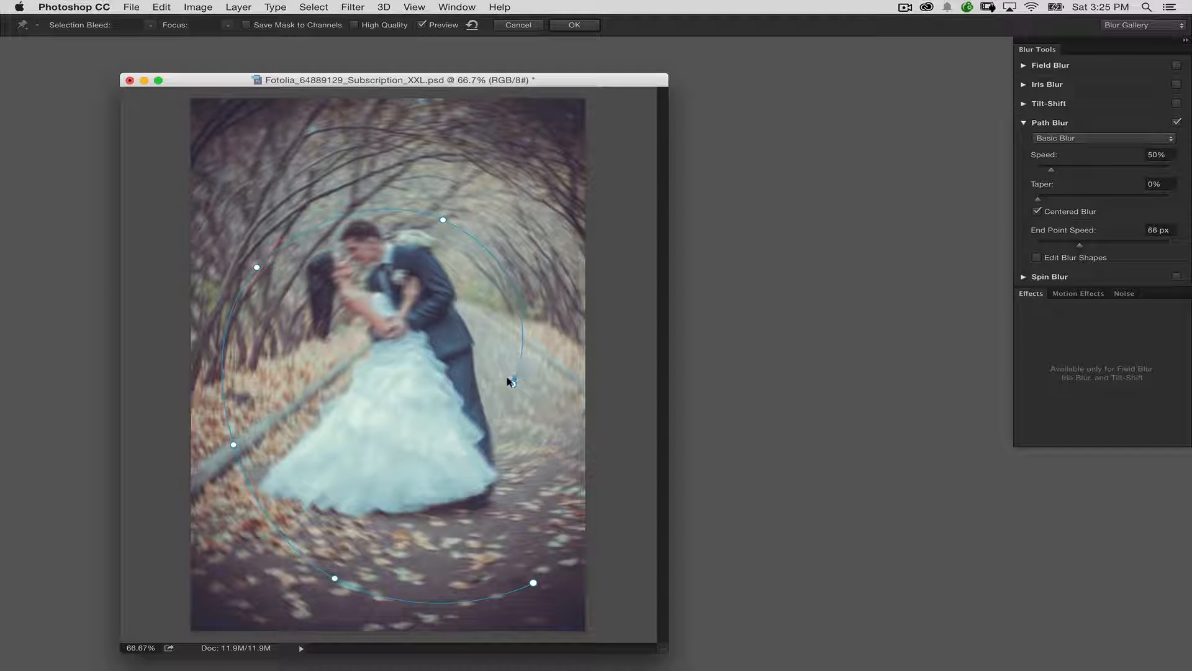
{"action": "left_click", "coordinate": [522, 331]}
Spiral the blur path inward across the dress to the bride's hair, adding curve points beside the groom's legs and on the dress.
{"action": "left_click_drag", "start_coordinate": [510, 379], "coordinate": [371, 445]}
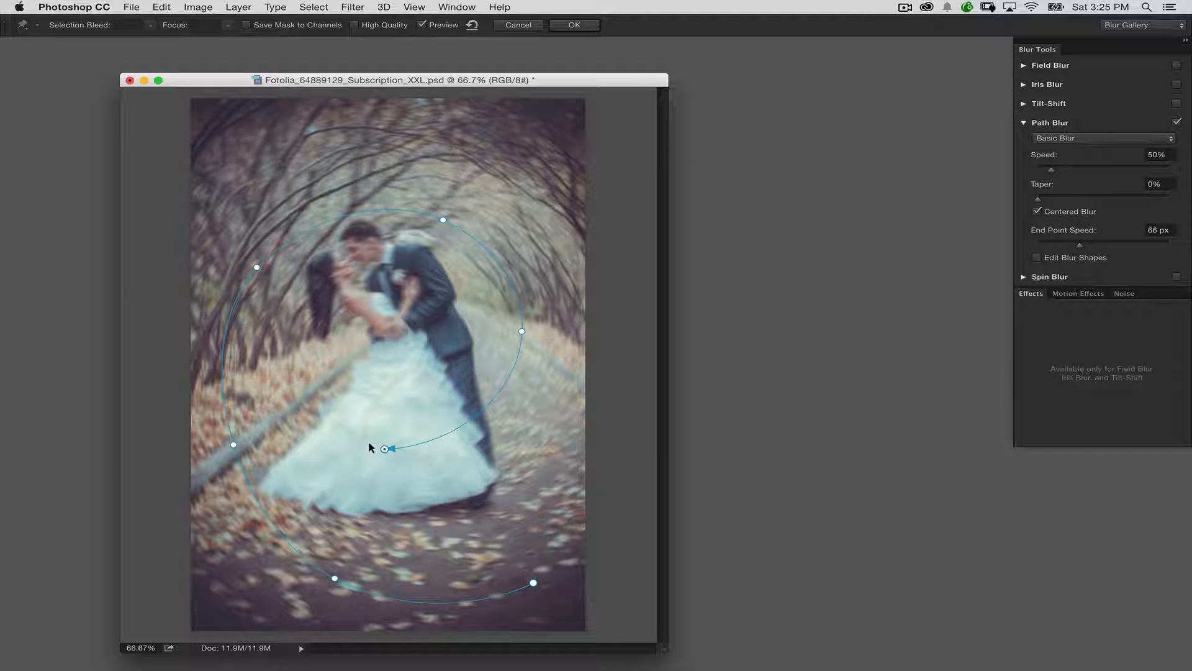
{"action": "left_click", "coordinate": [483, 405]}
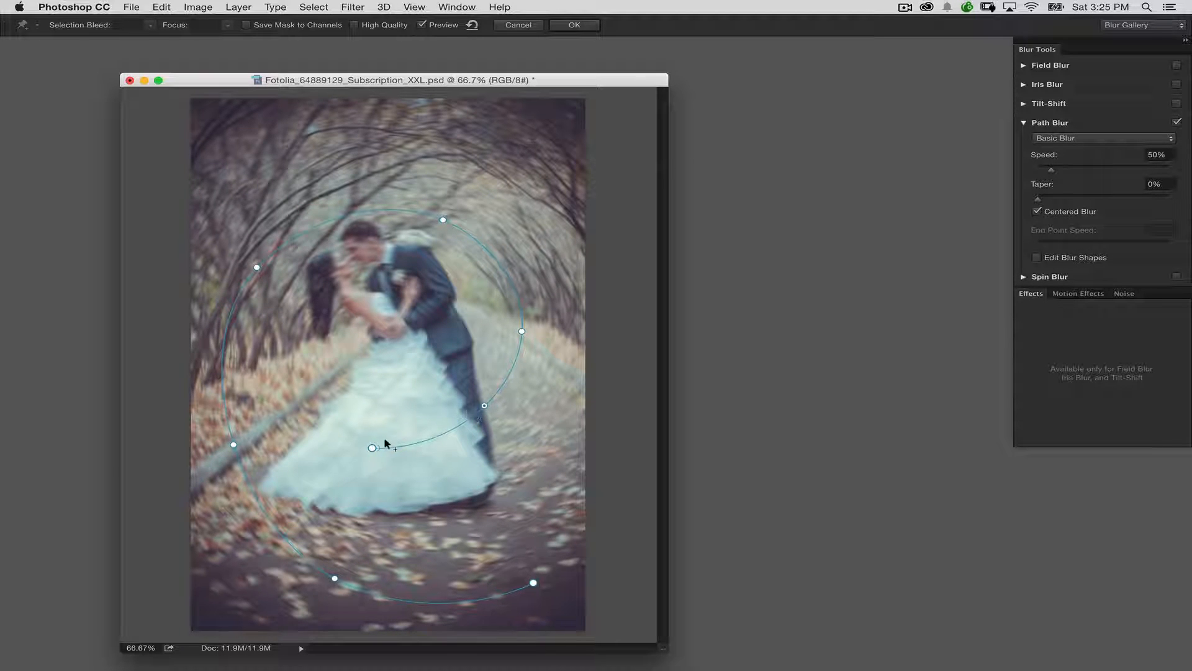
{"action": "left_click_drag", "start_coordinate": [370, 446], "coordinate": [289, 324]}
{"action": "left_click", "coordinate": [363, 416]}
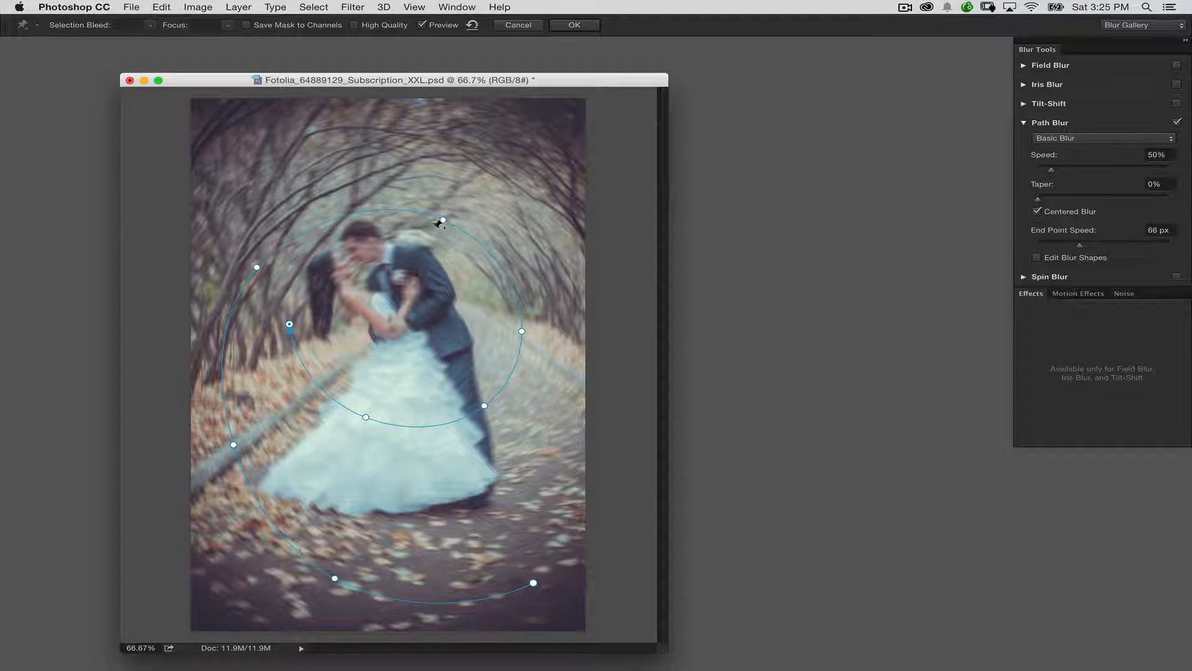
Fine-tune the spiral by shifting points above and beside the couple, on the dress and at the path's outer end.
{"action": "left_click_drag", "start_coordinate": [439, 220], "coordinate": [444, 191]}
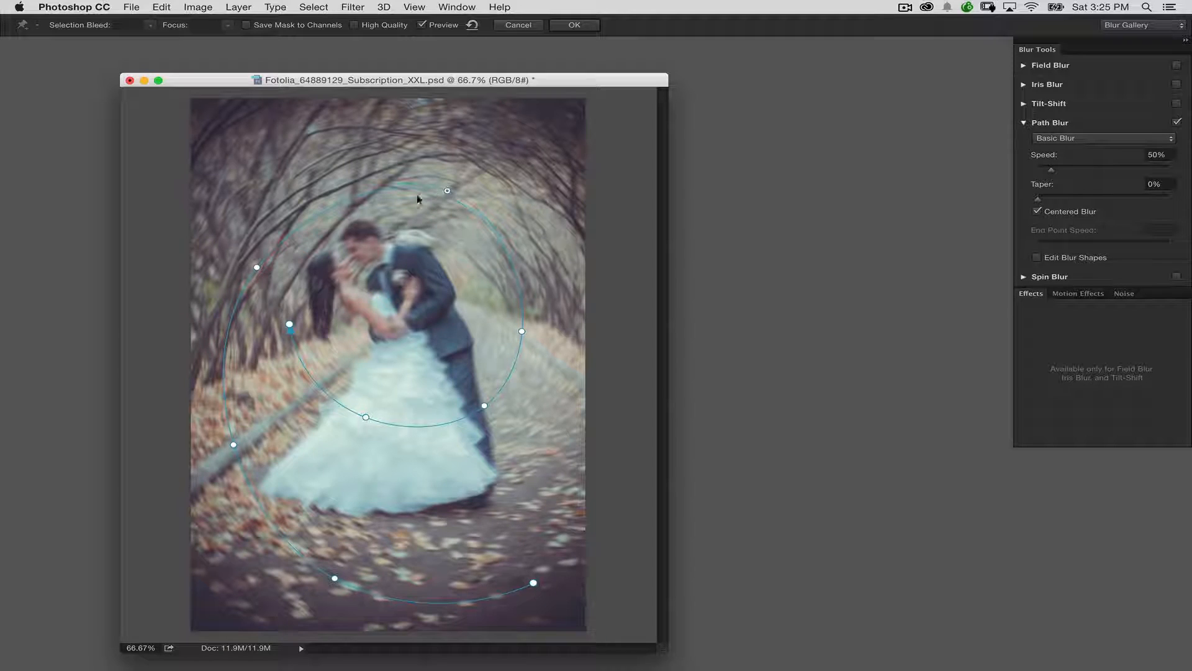
{"action": "left_click_drag", "start_coordinate": [252, 267], "coordinate": [244, 260]}
{"action": "left_click_drag", "start_coordinate": [366, 418], "coordinate": [370, 442]}
{"action": "left_click_drag", "start_coordinate": [518, 584], "coordinate": [537, 562]}
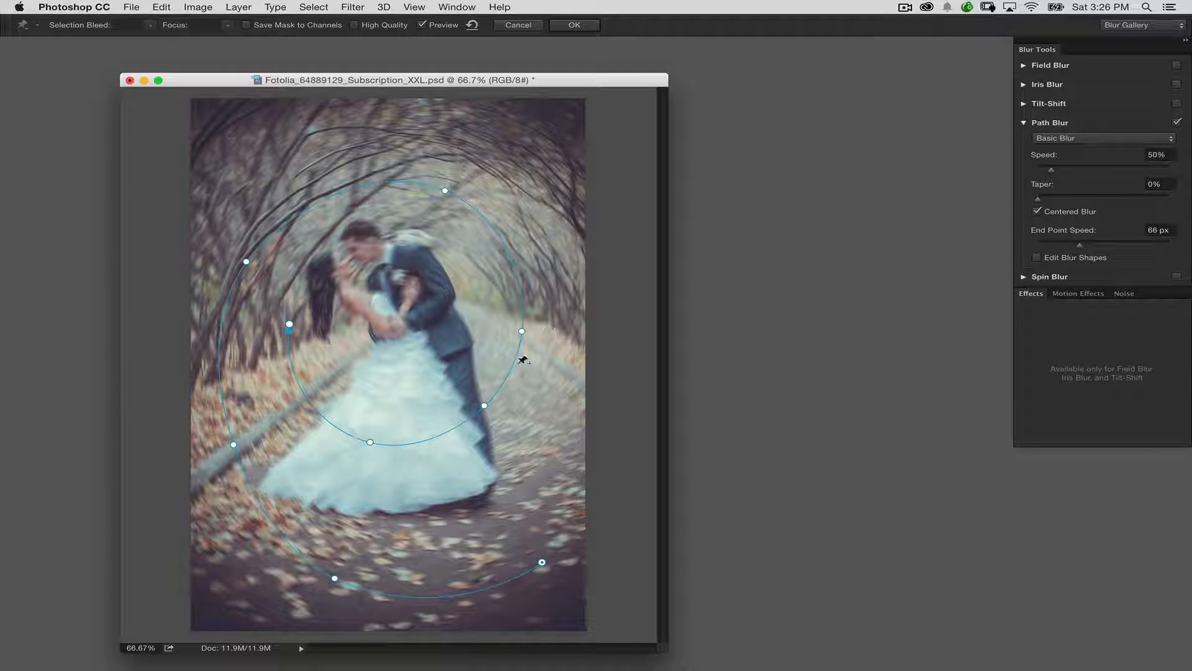
{"action": "left_click_drag", "start_coordinate": [522, 333], "coordinate": [519, 327]}
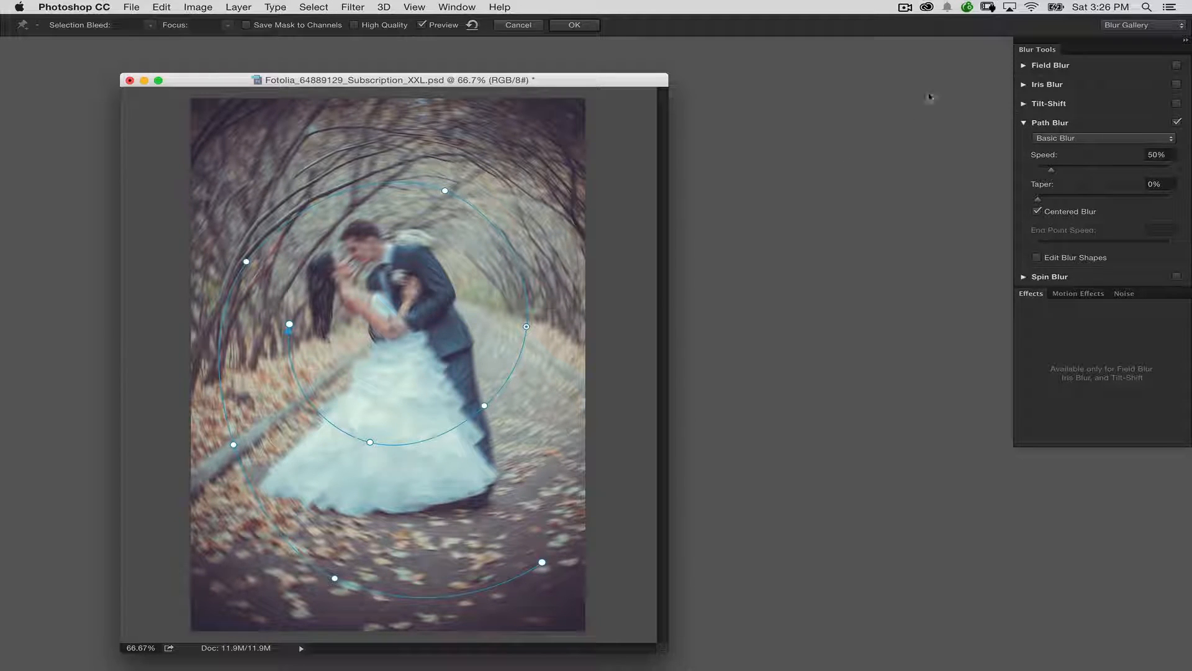
Set the path blur's speed to 203%, leave taper at 0%, and turn off Centered Blur.
{"action": "left_click_drag", "start_coordinate": [1049, 54], "coordinate": [779, 113]}
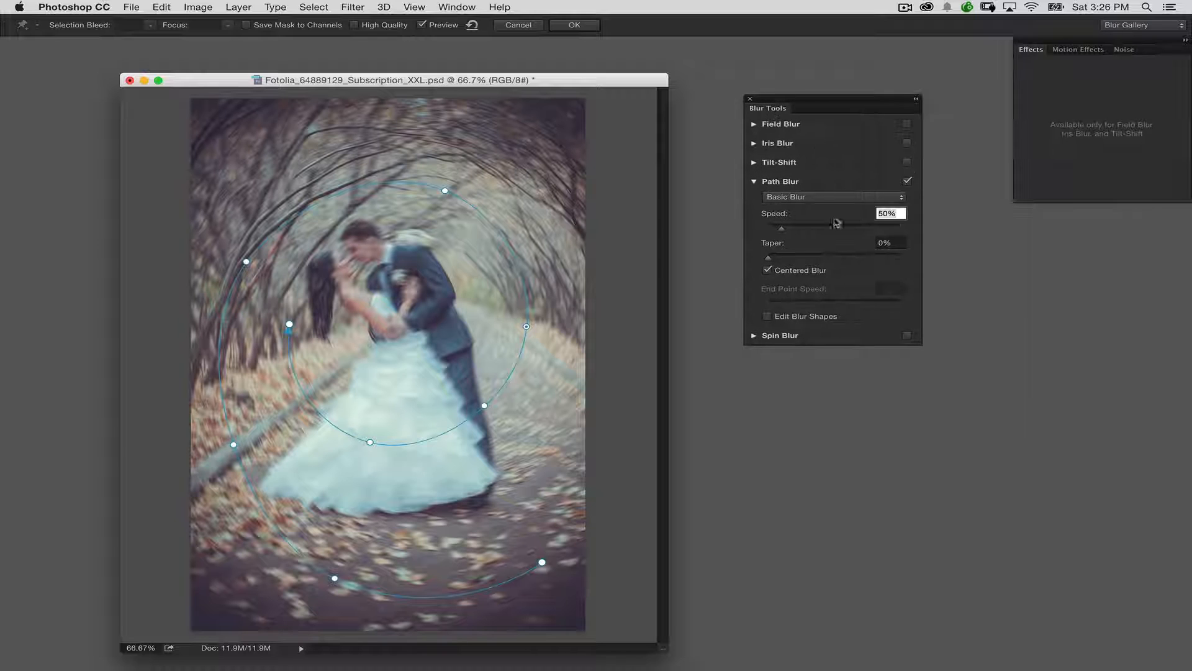
{"action": "left_click_drag", "start_coordinate": [786, 231], "coordinate": [821, 232]}
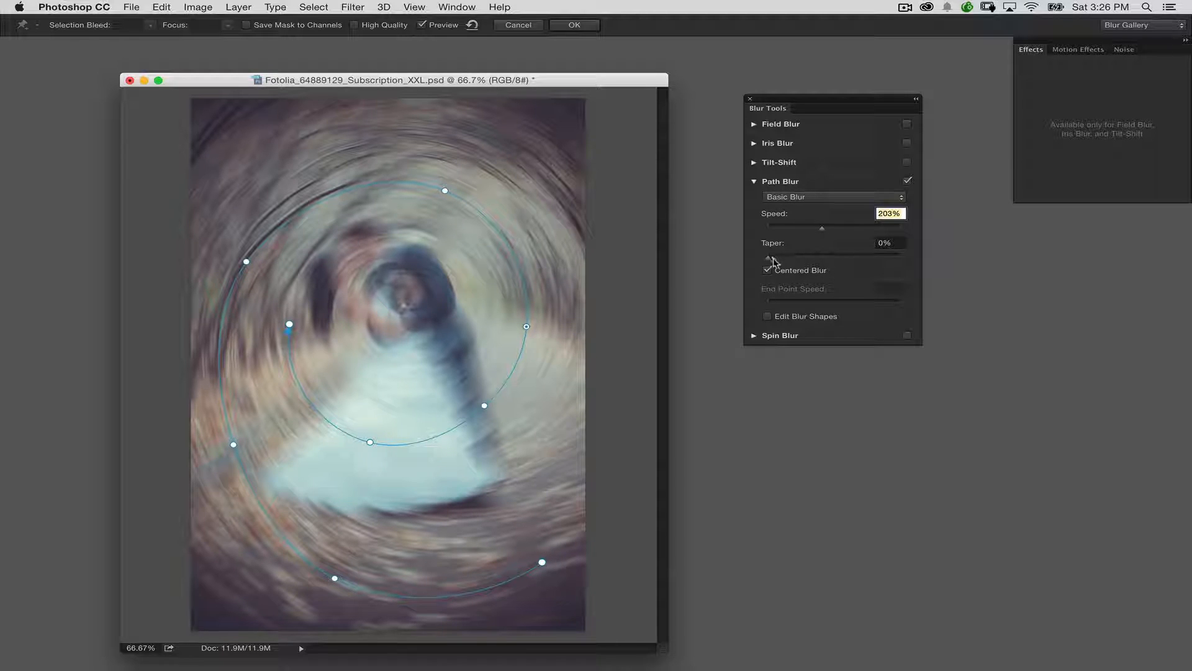
{"action": "mouse_move", "coordinate": [770, 257]}
{"action": "left_mouse_down"}
{"action": "mouse_move", "coordinate": [855, 262]}
{"action": "mouse_move", "coordinate": [770, 259]}
{"action": "left_mouse_up"}
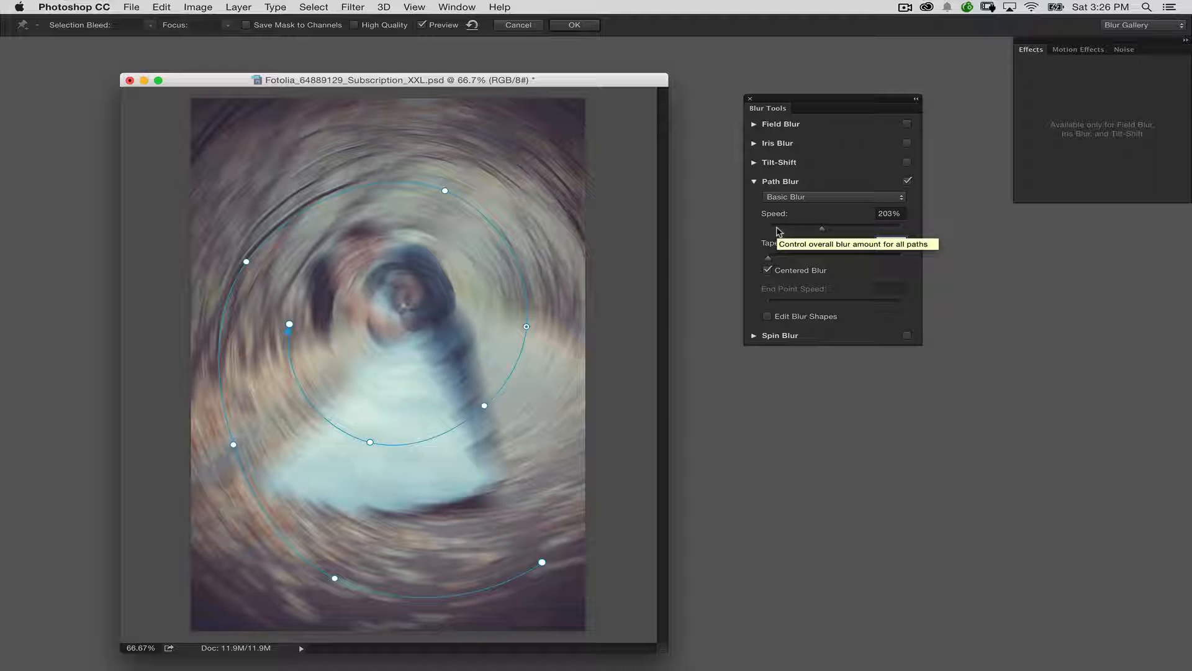
{"action": "left_click", "coordinate": [768, 270]}
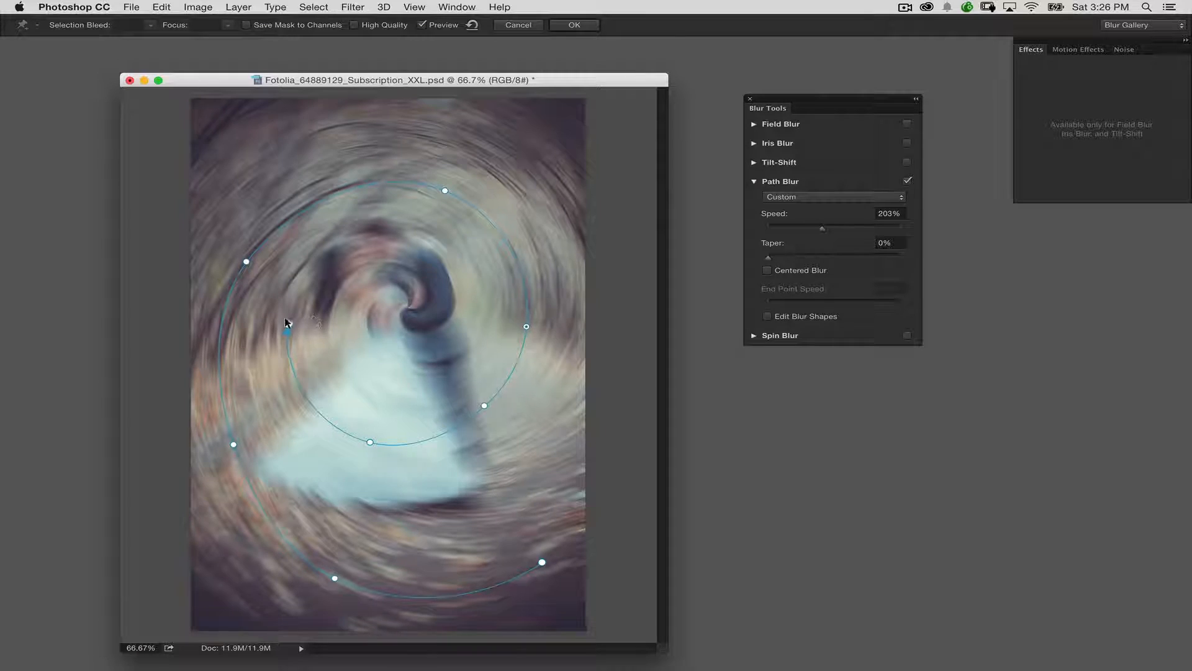
Move the spiral's inner end point closer to the couple and apply the path blur.
{"action": "left_click", "coordinate": [295, 324]}
{"action": "left_click_drag", "start_coordinate": [307, 322], "coordinate": [322, 296]}
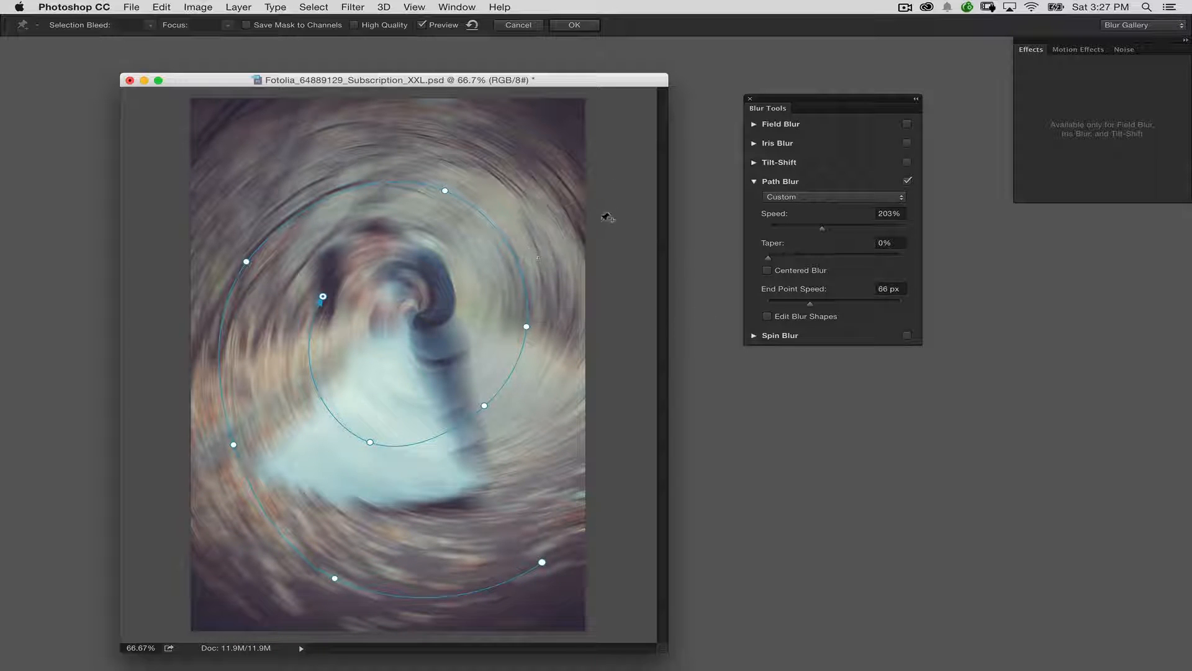
{"action": "left_click", "coordinate": [575, 25]}
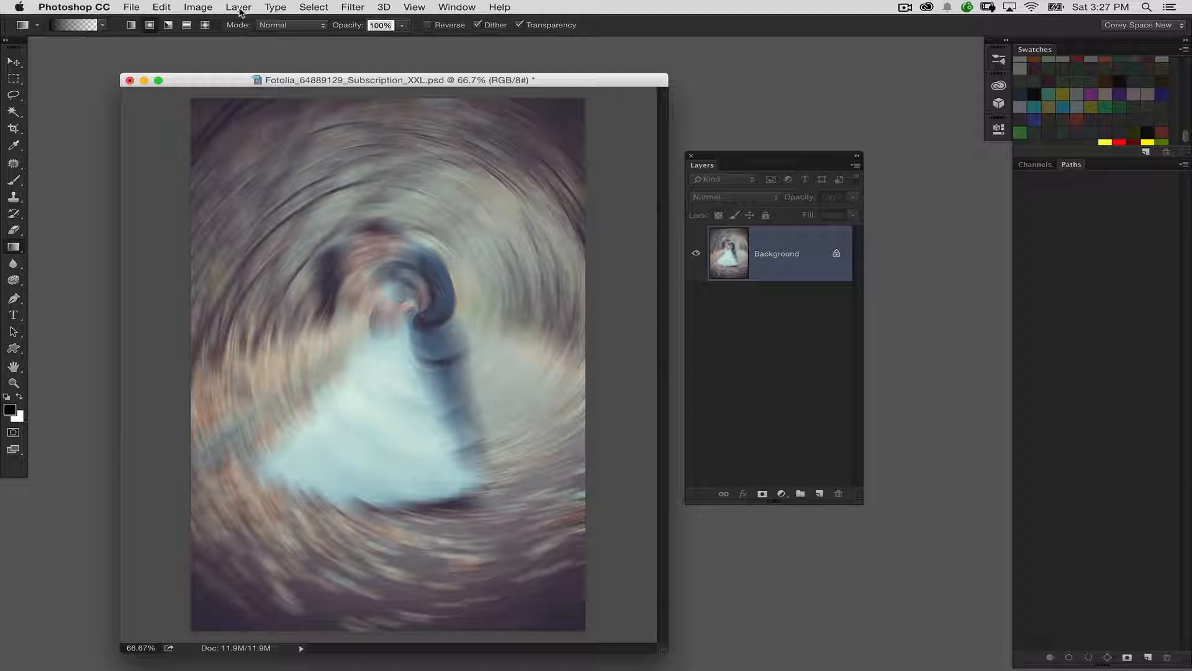
Duplicate the blurred image as a separate document with the default copy name.
{"action": "left_click", "coordinate": [206, 7]}
{"action": "left_click", "coordinate": [235, 186]}
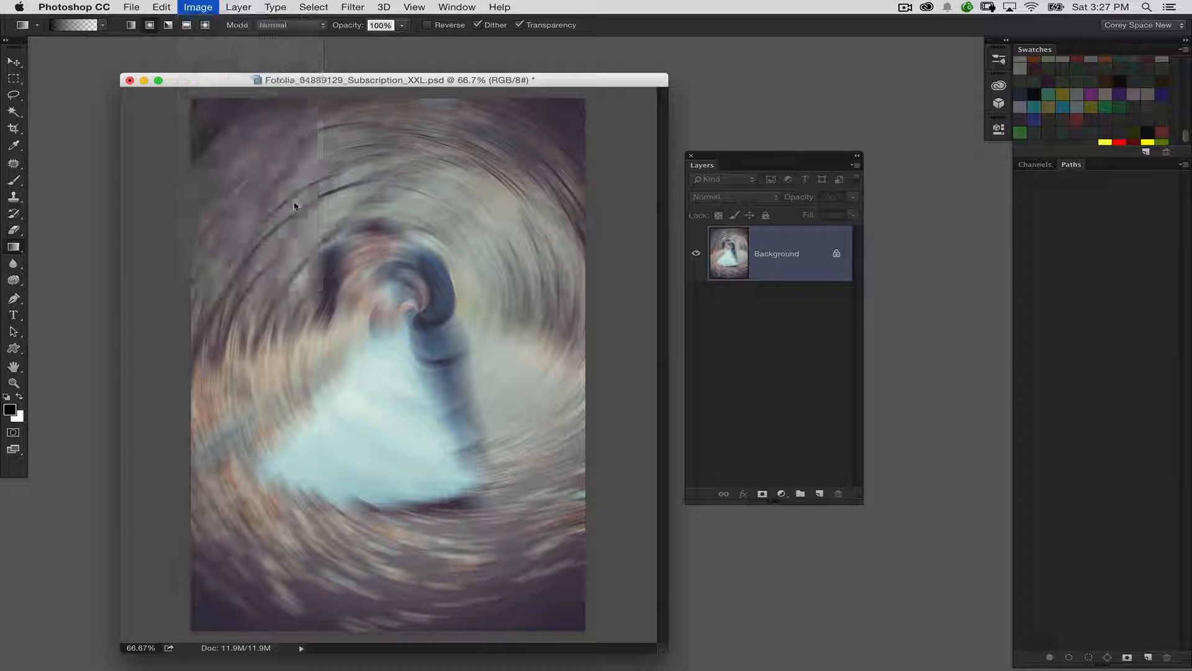
{"action": "left_click", "coordinate": [578, 220]}
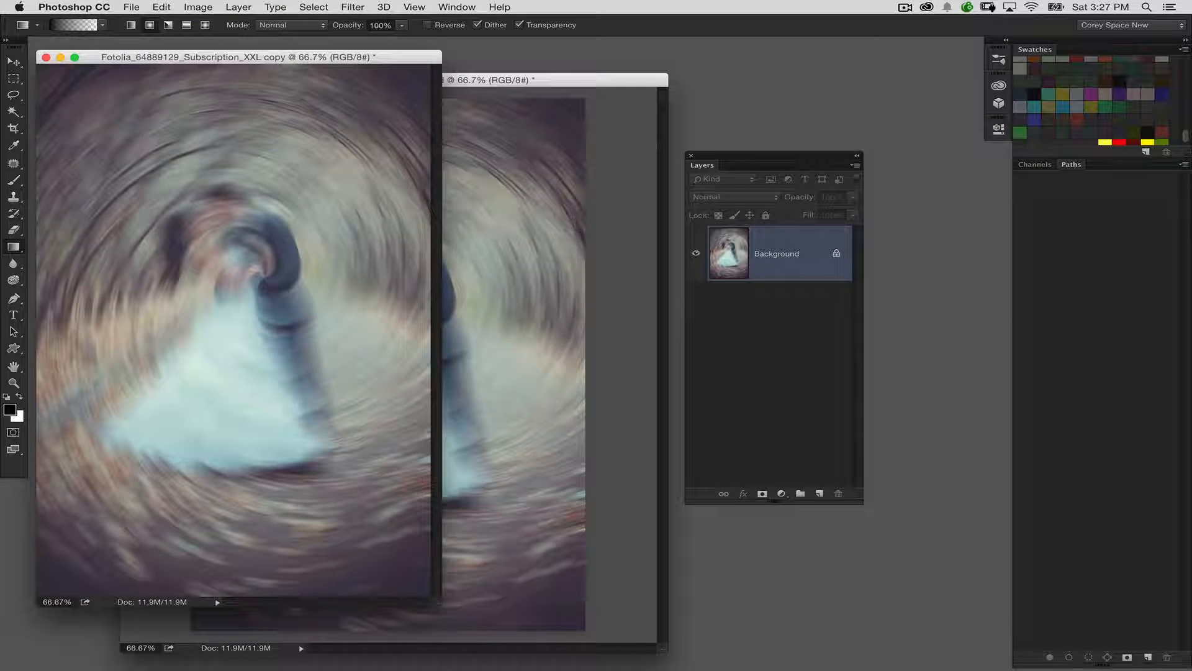
Return to the original document and undo its path blur.
{"action": "left_click", "coordinate": [533, 95]}
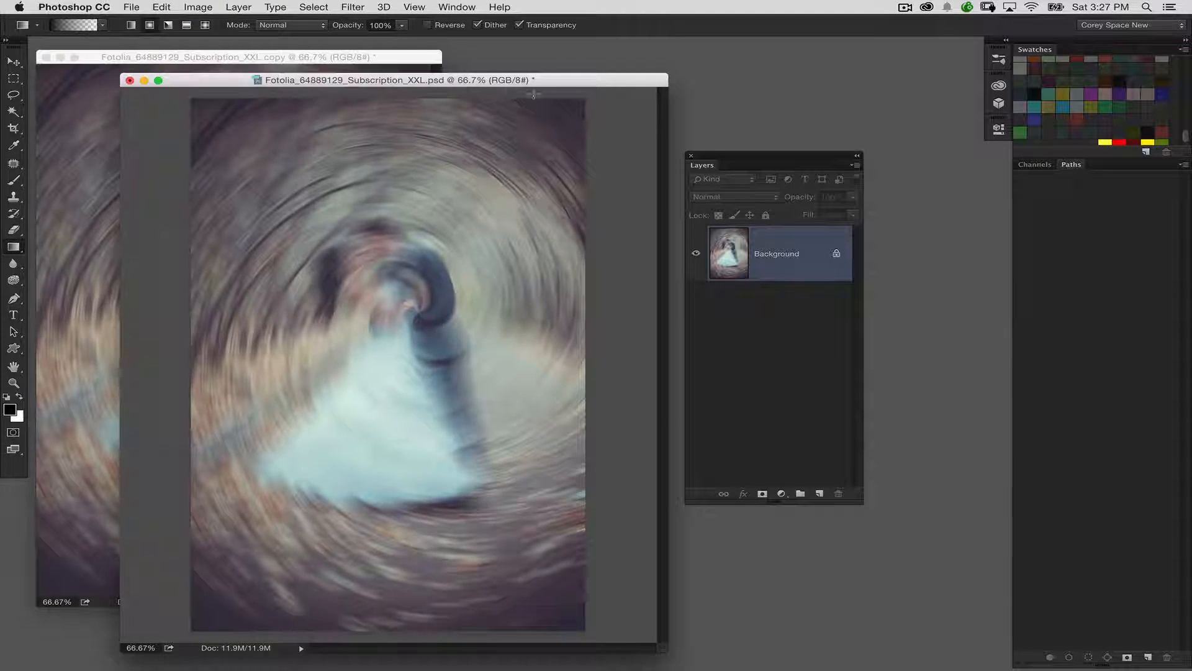
{"action": "left_click", "coordinate": [160, 6]}
{"action": "left_click", "coordinate": [172, 21]}
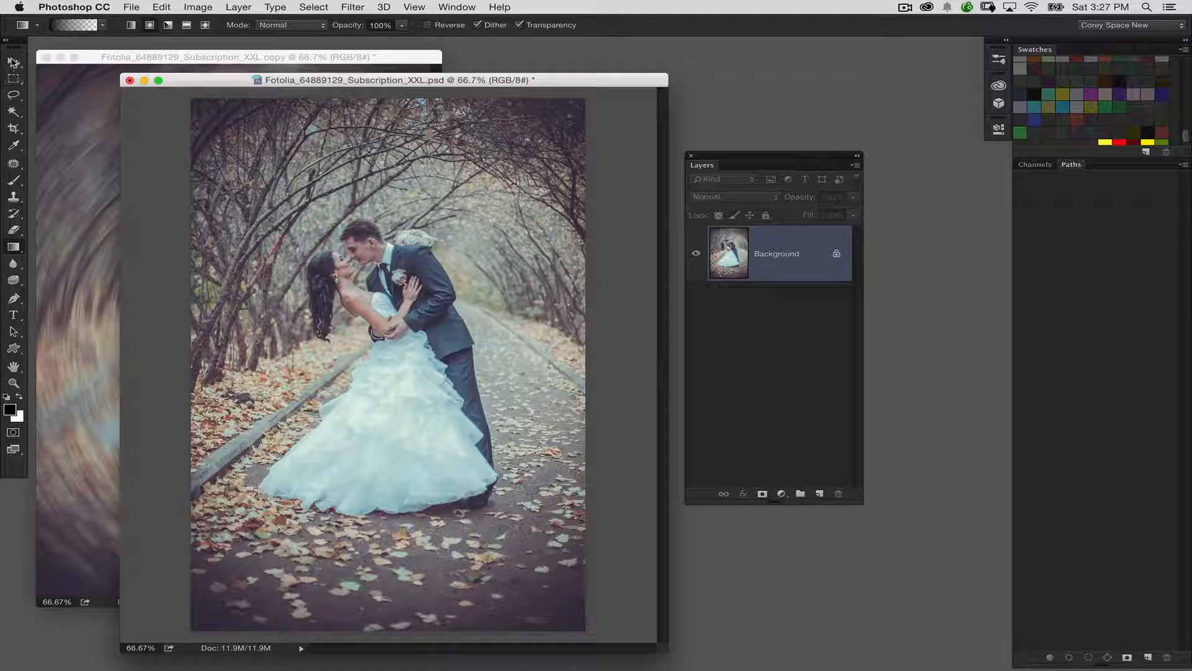
Copy the blurred image from the duplicate document into the original as a new layer aligned over the sharp photo.
{"action": "left_click", "coordinate": [13, 63]}
{"action": "left_click", "coordinate": [75, 78]}
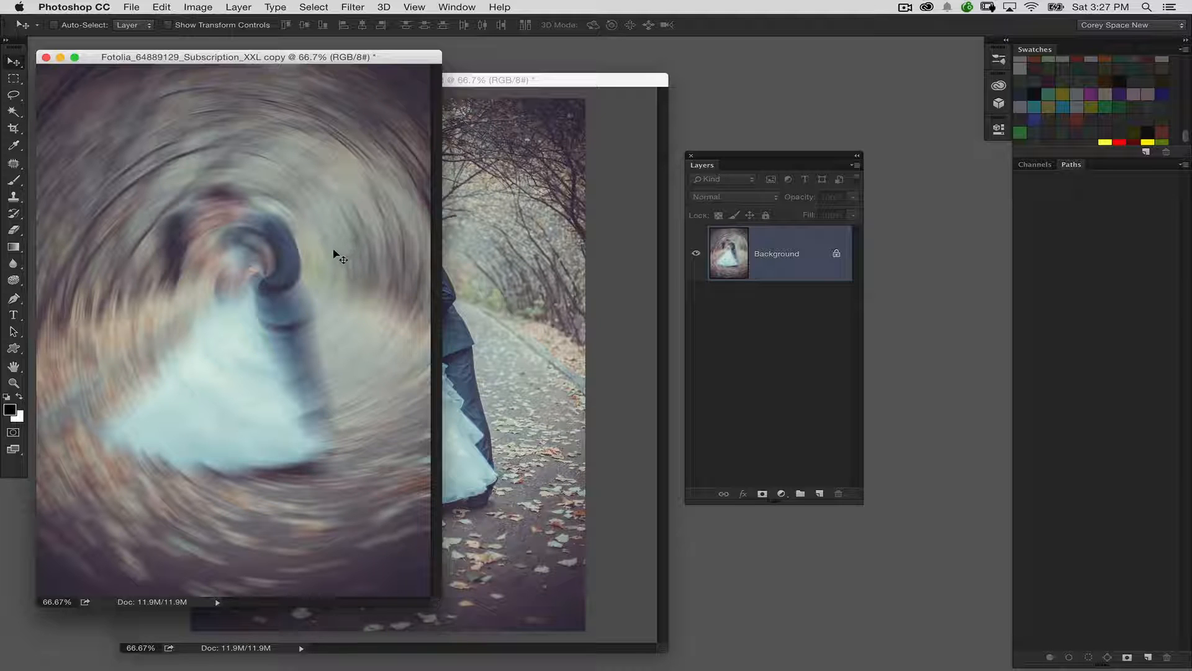
{"action": "left_click_drag", "start_coordinate": [333, 246], "coordinate": [500, 322]}
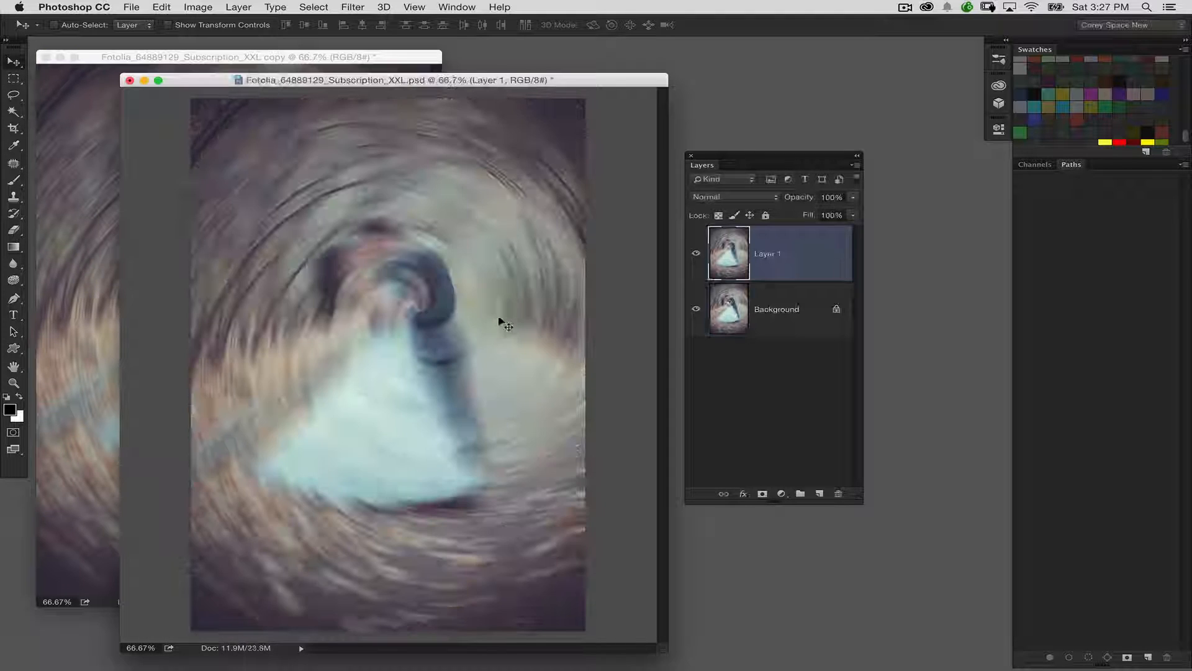
Minimize the duplicate document, then reposition the original's window and fit it tightly around the photo at 66.67% zoom.
{"action": "left_click", "coordinate": [61, 57]}
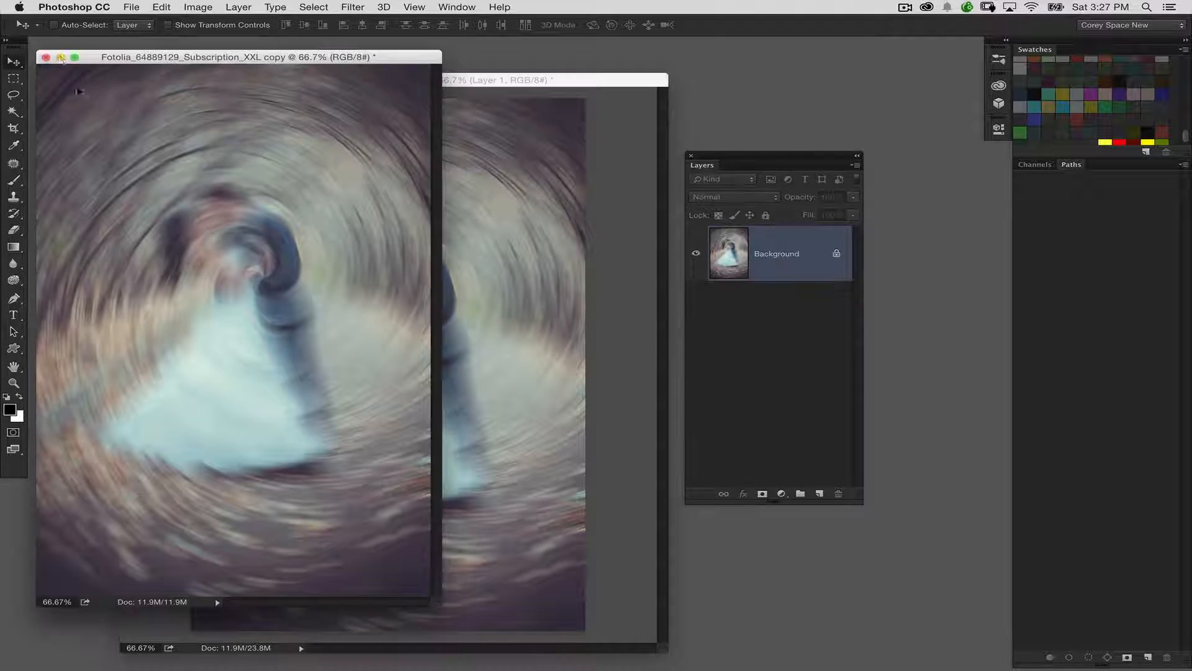
{"action": "left_click", "coordinate": [62, 57]}
{"action": "left_click_drag", "start_coordinate": [277, 75], "coordinate": [250, 70]}
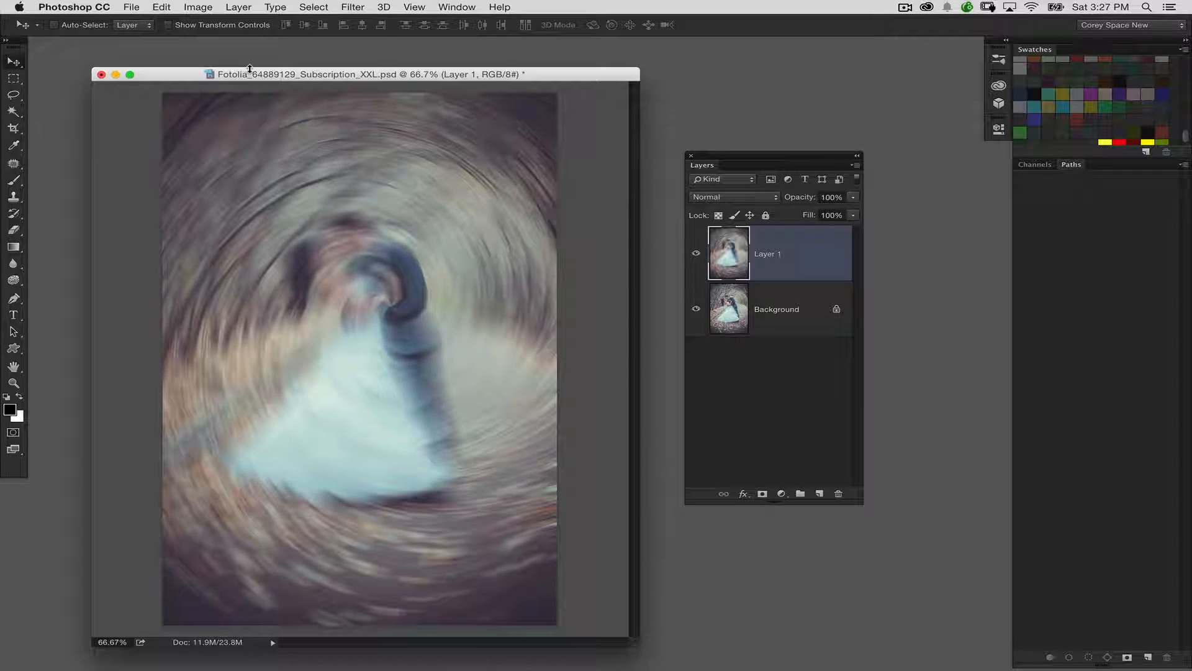
{"action": "key", "text": "super+minus"}
{"action": "key", "text": "super+plus"}
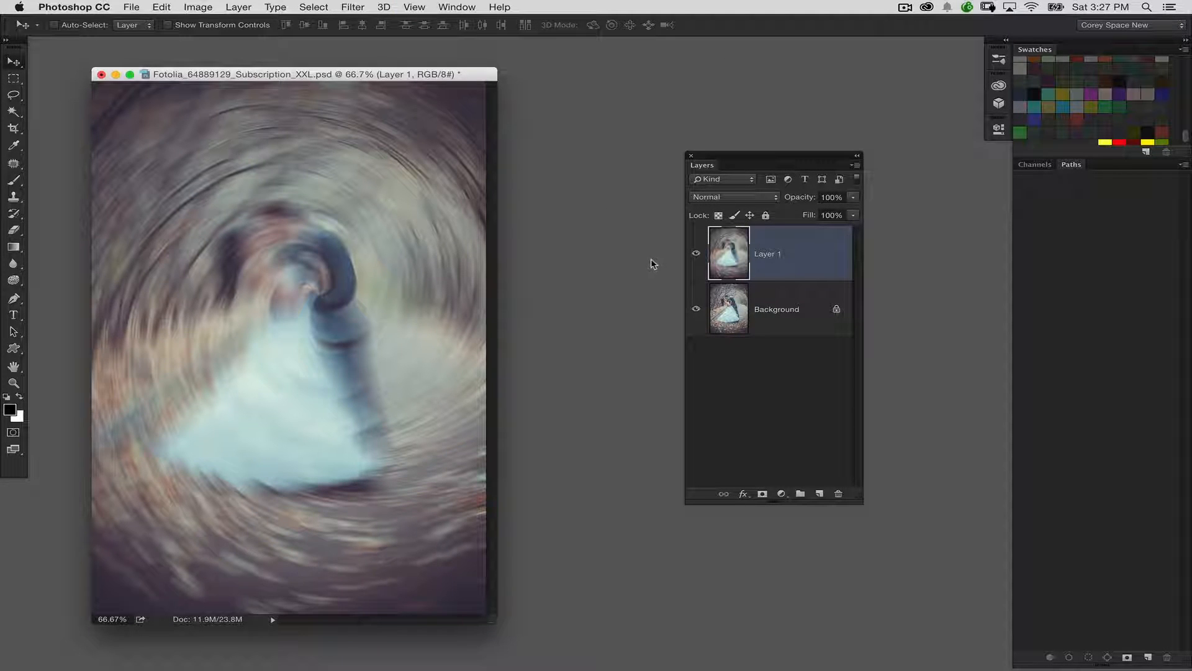
Add a white layer mask to Layer 1 and ready the Gradient tool with a radial foreground-to-transparent gradient.
{"action": "left_click", "coordinate": [762, 493]}
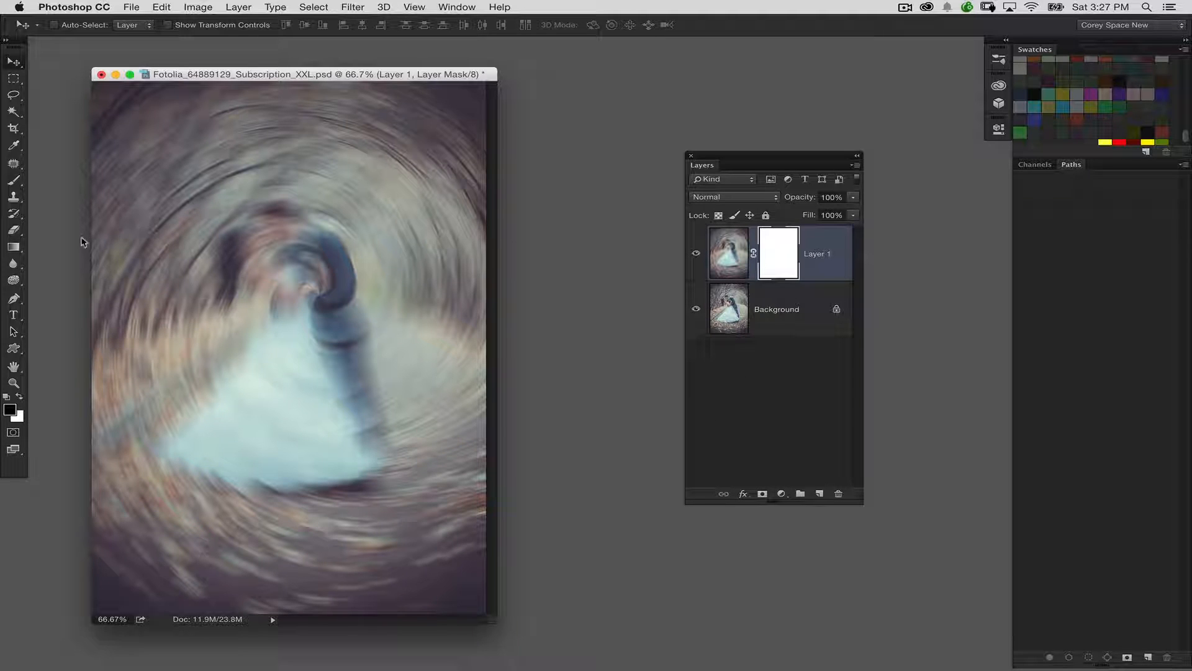
{"action": "left_click", "coordinate": [13, 247]}
{"action": "left_click", "coordinate": [79, 247]}
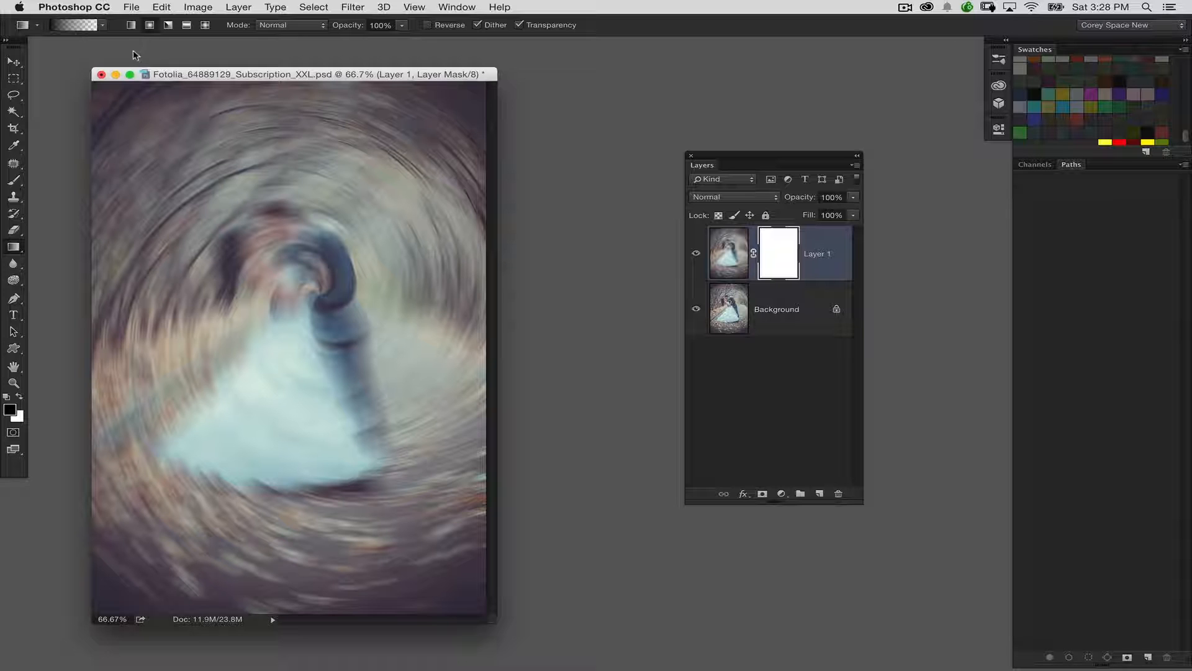
{"action": "left_click", "coordinate": [103, 26]}
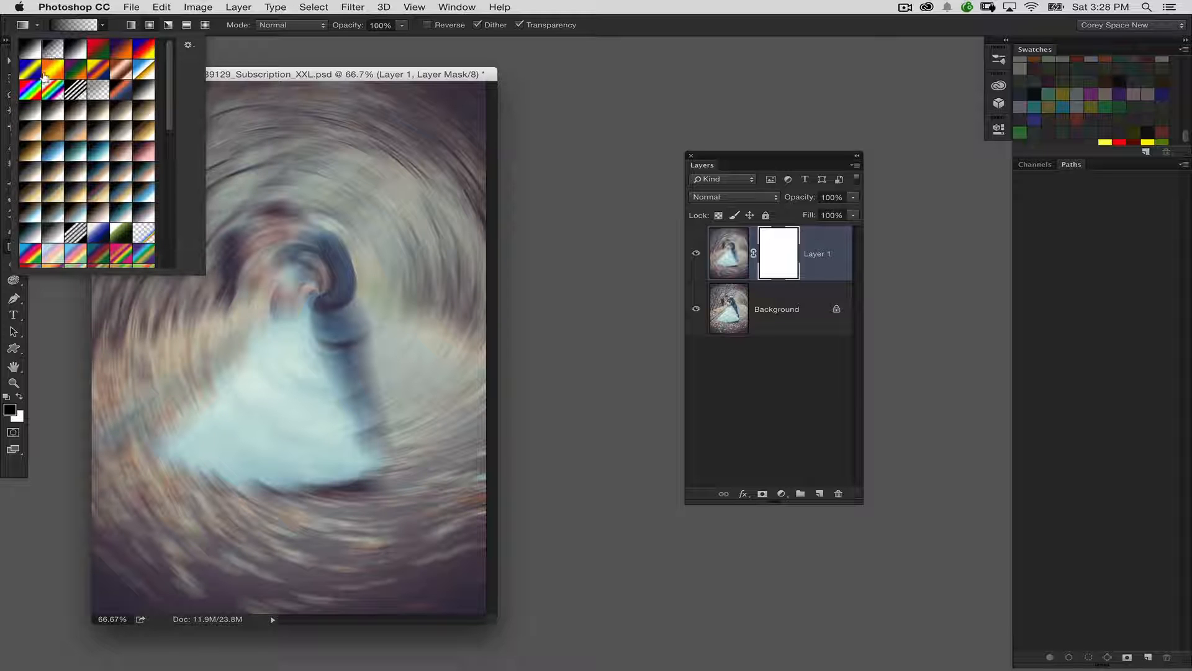
{"action": "left_click", "coordinate": [274, 74]}
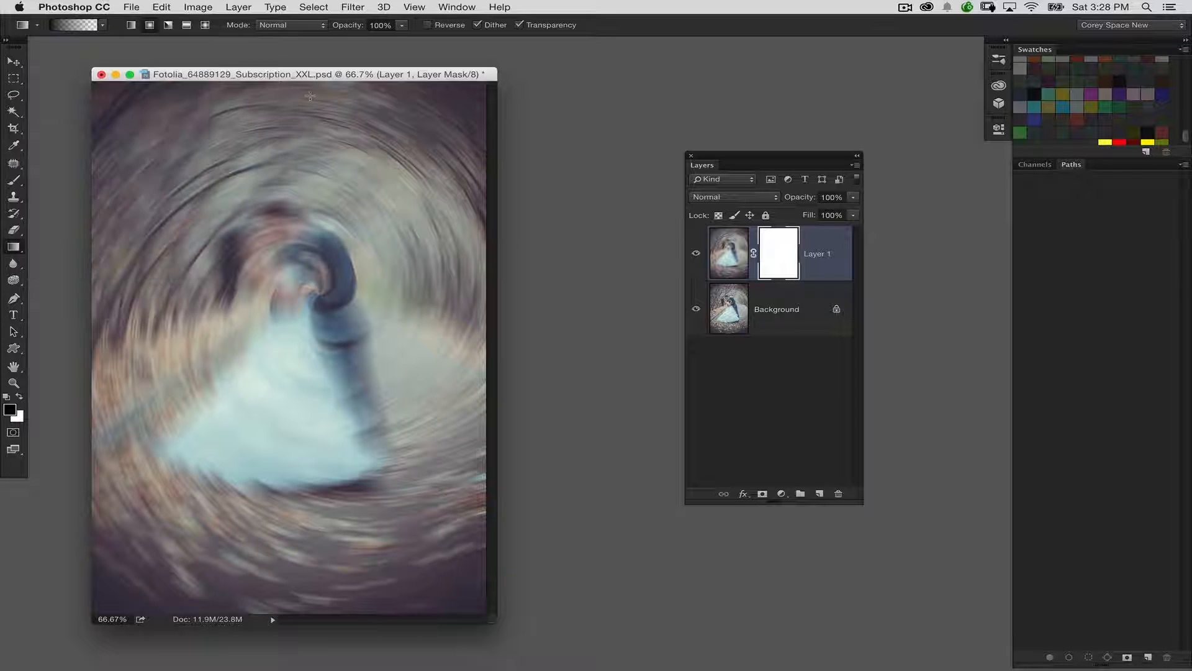
Reveal the sharp couple by drawing overlapping black radial gradients on Layer 1's mask, centred on the couple and the dress.
{"action": "key", "text": "x"}
{"action": "key", "text": "x"}
{"action": "key", "text": "x"}
{"action": "key", "text": "x"}
{"action": "left_click_drag", "start_coordinate": [742, 160], "coordinate": [690, 164]}
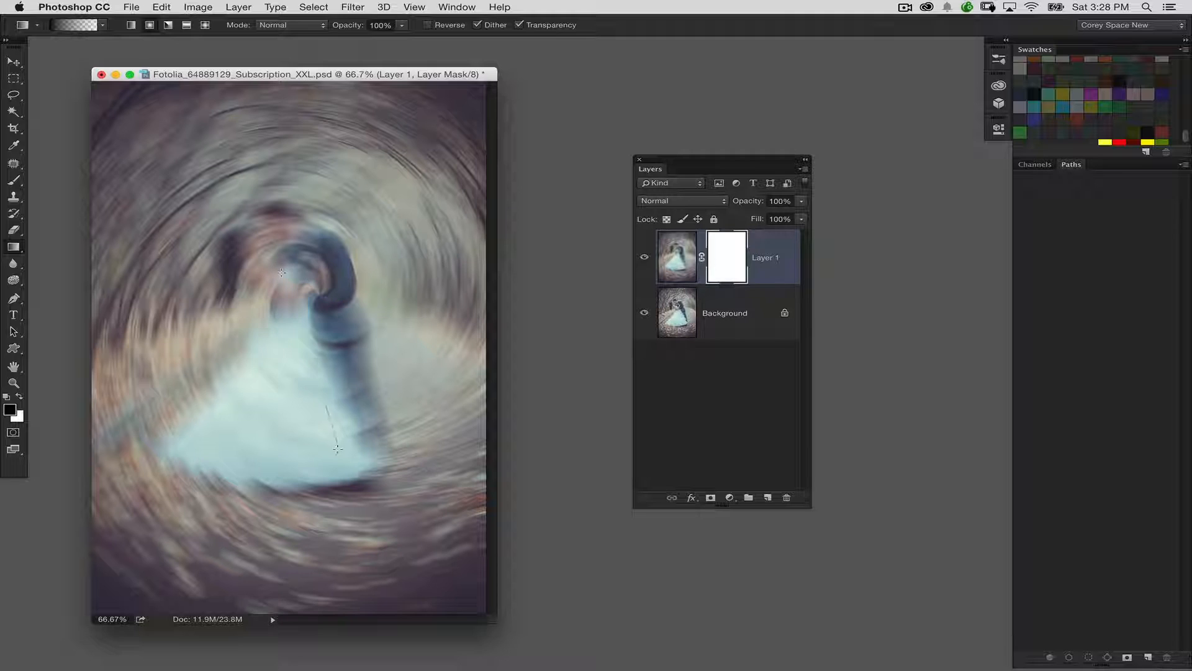
{"action": "left_click_drag", "start_coordinate": [337, 447], "coordinate": [328, 375]}
{"action": "left_click_drag", "start_coordinate": [273, 298], "coordinate": [348, 497]}
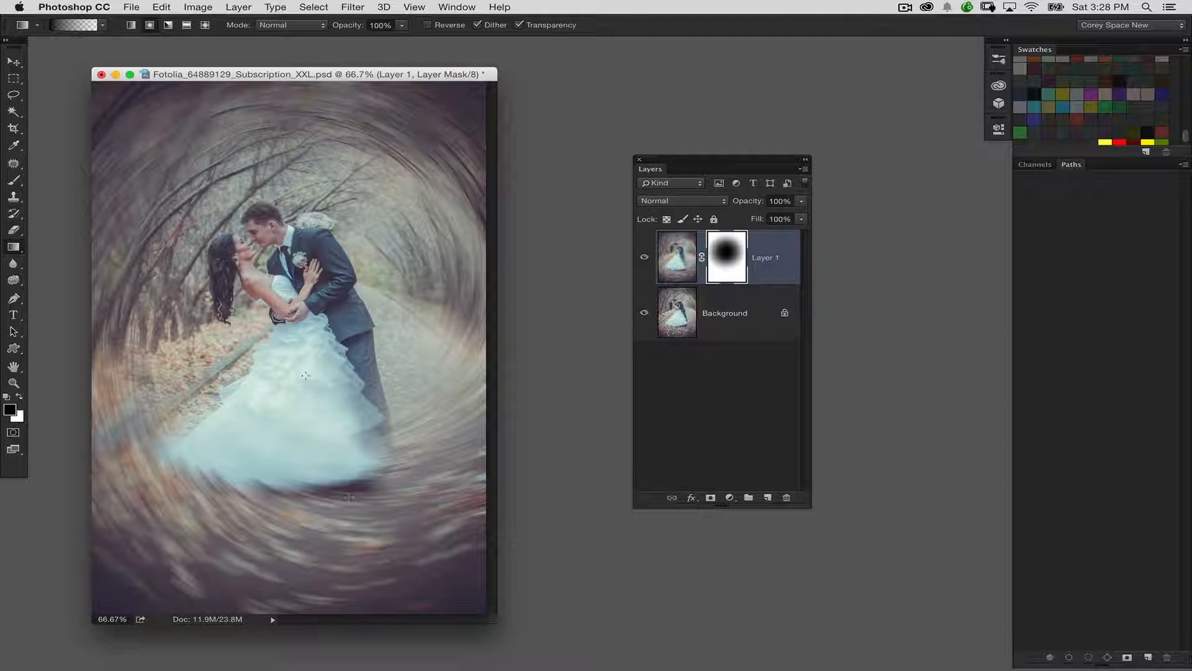
{"action": "left_click_drag", "start_coordinate": [283, 342], "coordinate": [186, 404]}
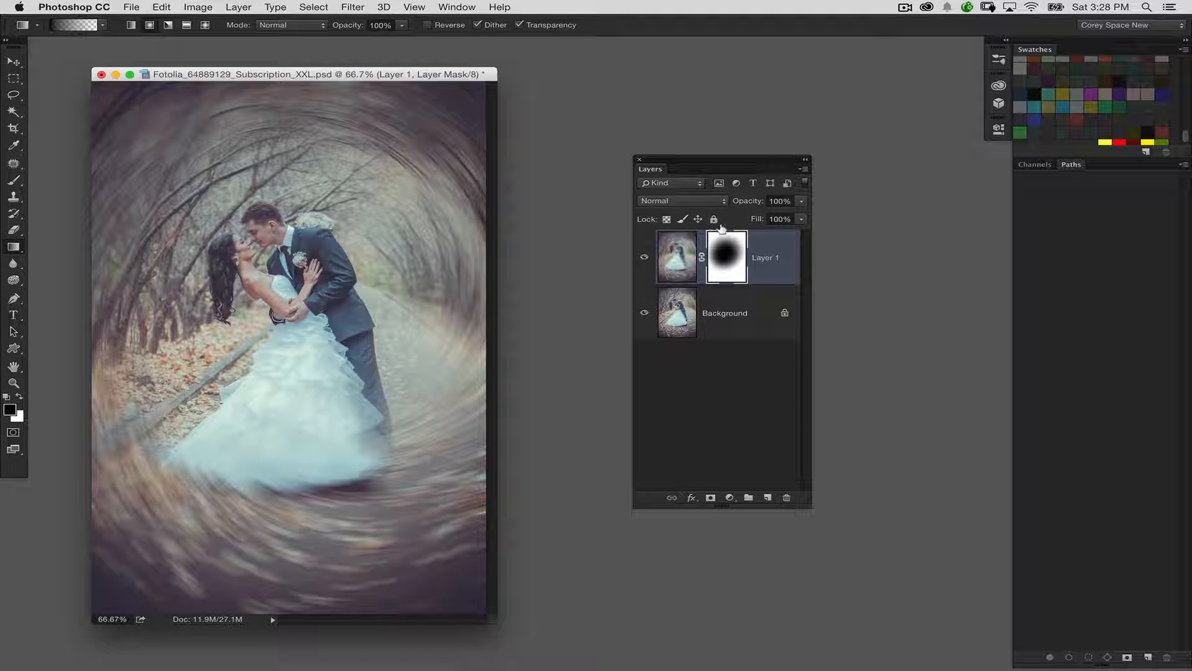
Apply Levels to Layer 1's mask with the midtone input set to 0.71.
{"action": "key", "text": "super+l"}
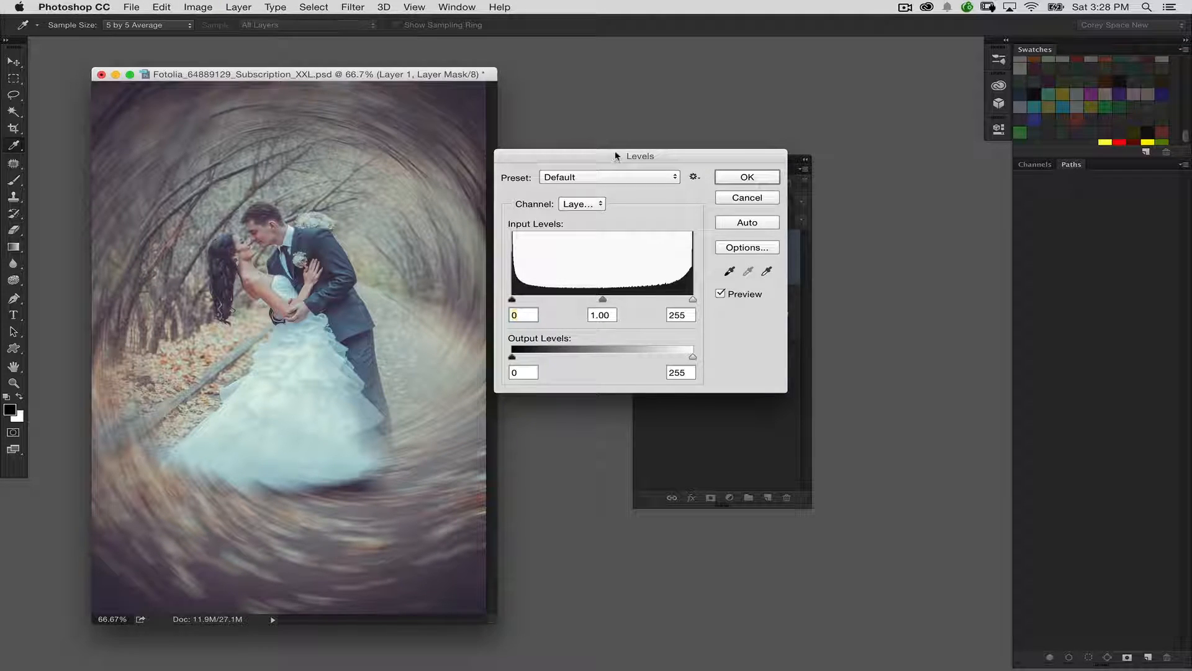
{"action": "left_click_drag", "start_coordinate": [617, 155], "coordinate": [654, 160]}
{"action": "left_click_drag", "start_coordinate": [645, 304], "coordinate": [660, 305]}
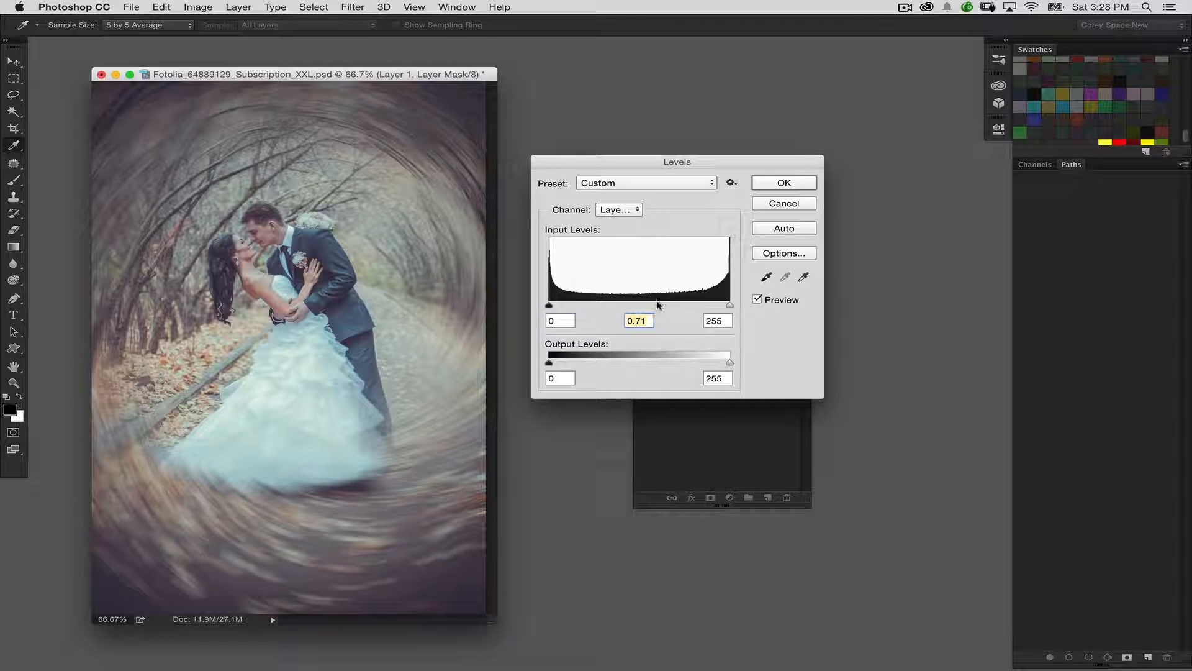
{"action": "left_click", "coordinate": [784, 182]}
Darken Layer 1's image with Levels, setting the midtone input to 0.63.
{"action": "left_click", "coordinate": [696, 237]}
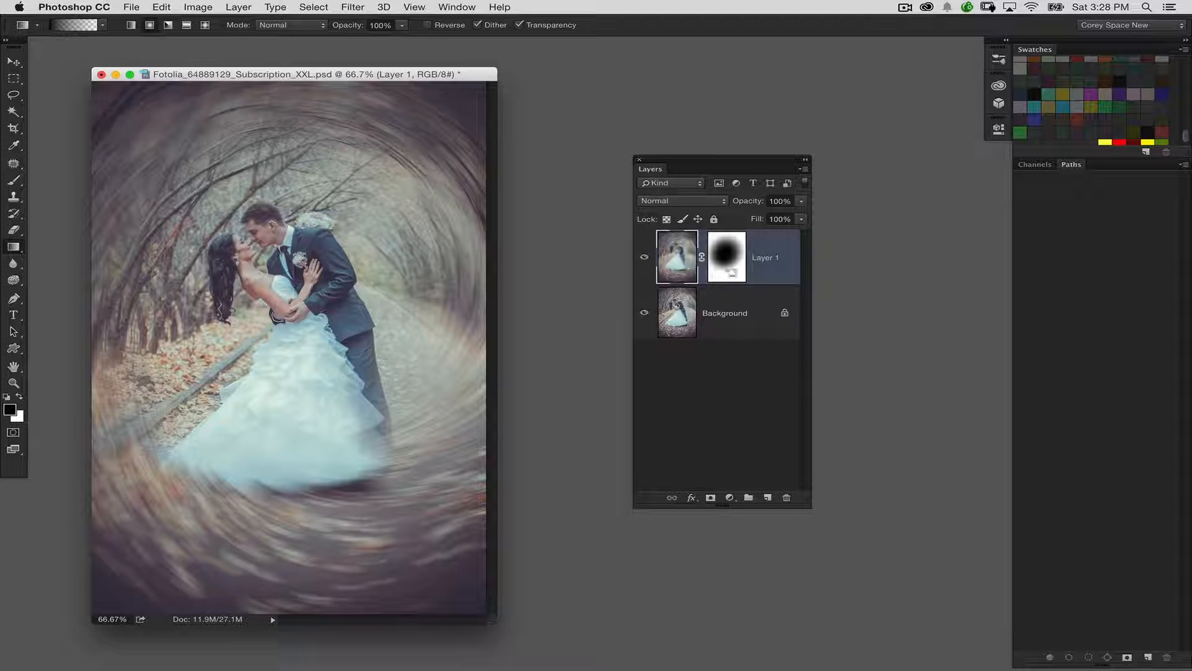
{"action": "key", "text": "super+l"}
{"action": "left_click_drag", "start_coordinate": [646, 306], "coordinate": [664, 304]}
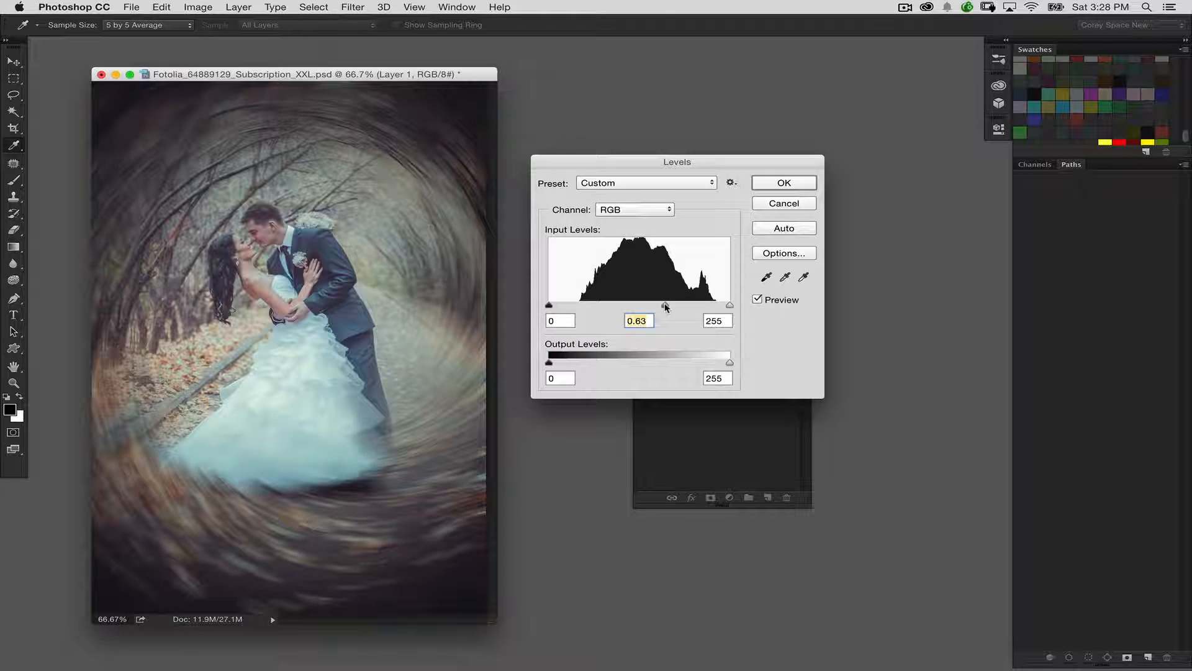
{"action": "left_click", "coordinate": [779, 183]}
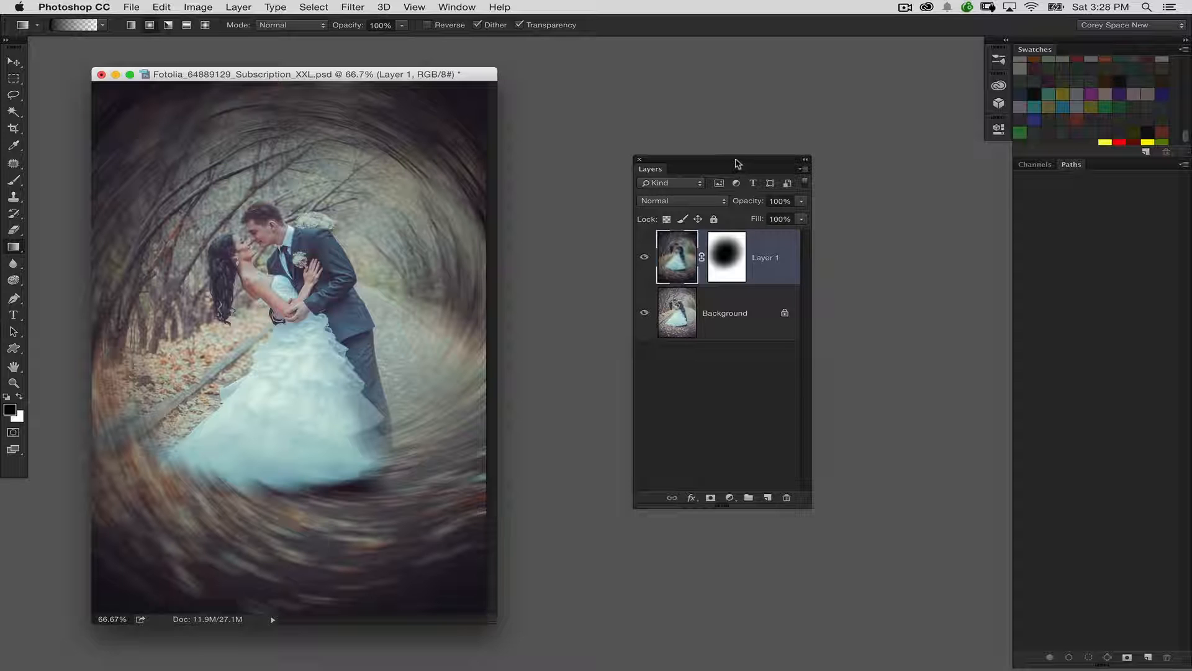
Compare the wedding photo before and after by toggling Layer 1's visibility several times, leaving the layer shown.
{"action": "left_click", "coordinate": [643, 258]}
{"action": "left_click", "coordinate": [644, 259]}
{"action": "left_click", "coordinate": [643, 259]}
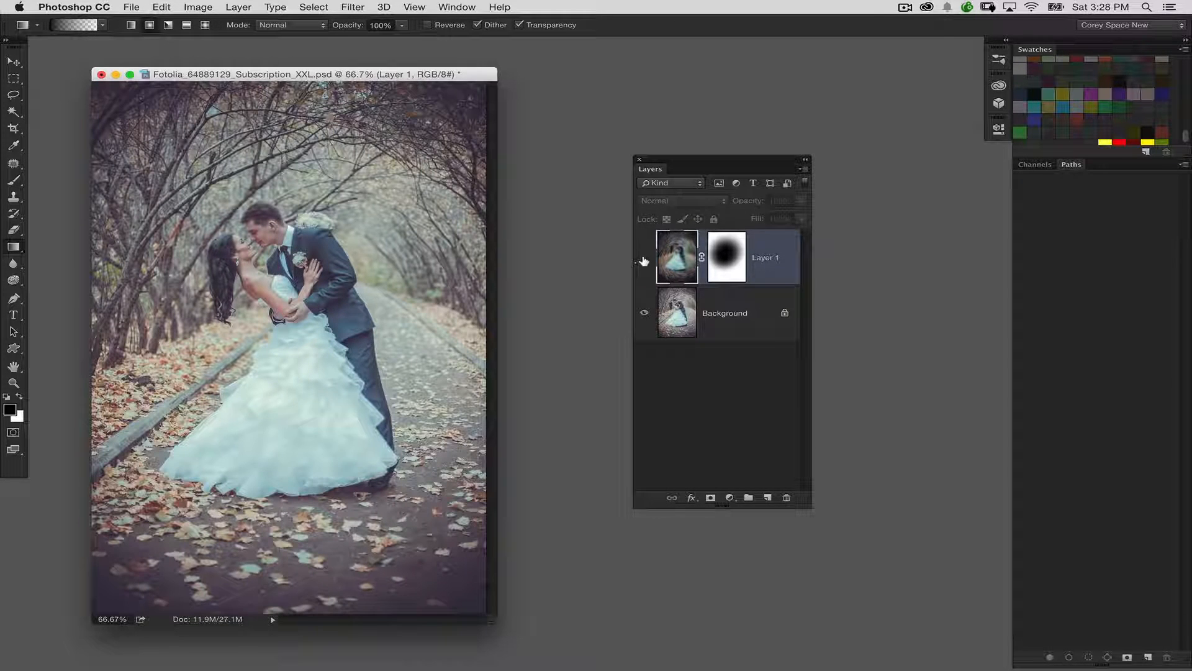
{"action": "left_click", "coordinate": [644, 259]}
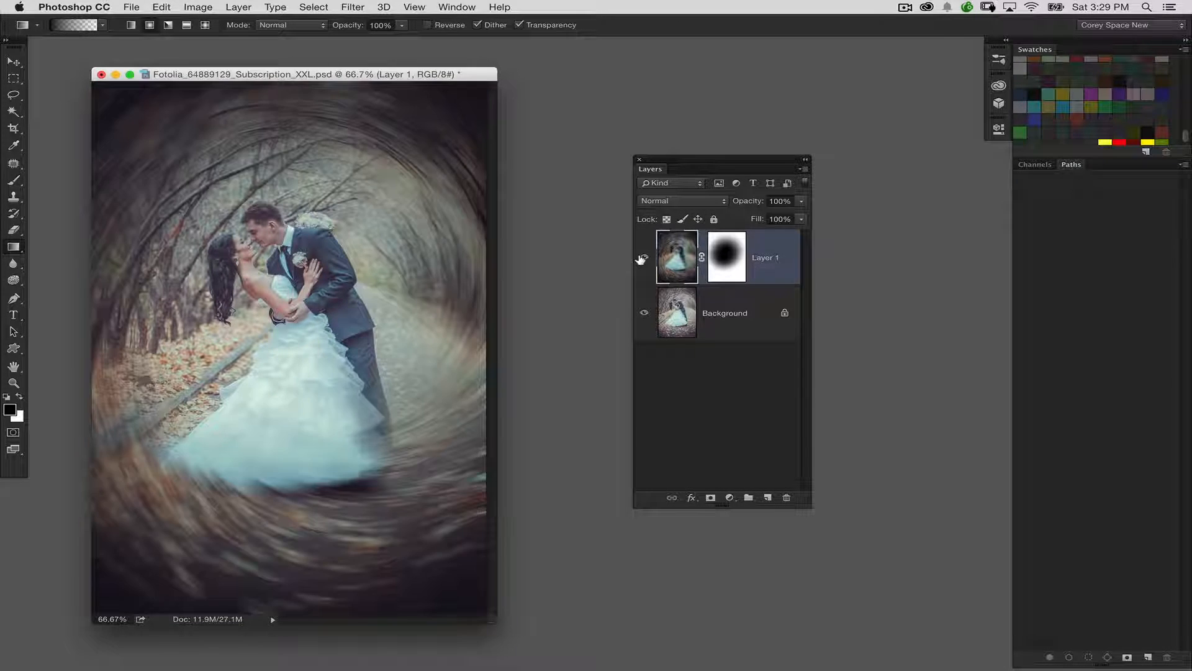
{"action": "left_click", "coordinate": [643, 258]}
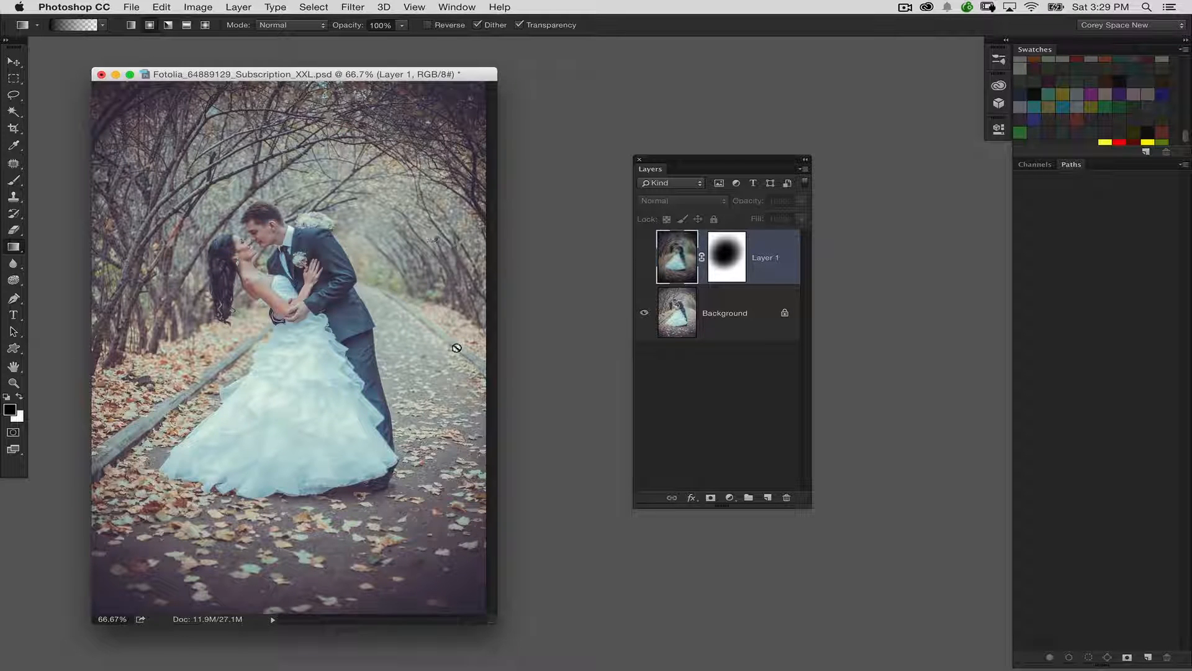
{"action": "left_click", "coordinate": [643, 257]}
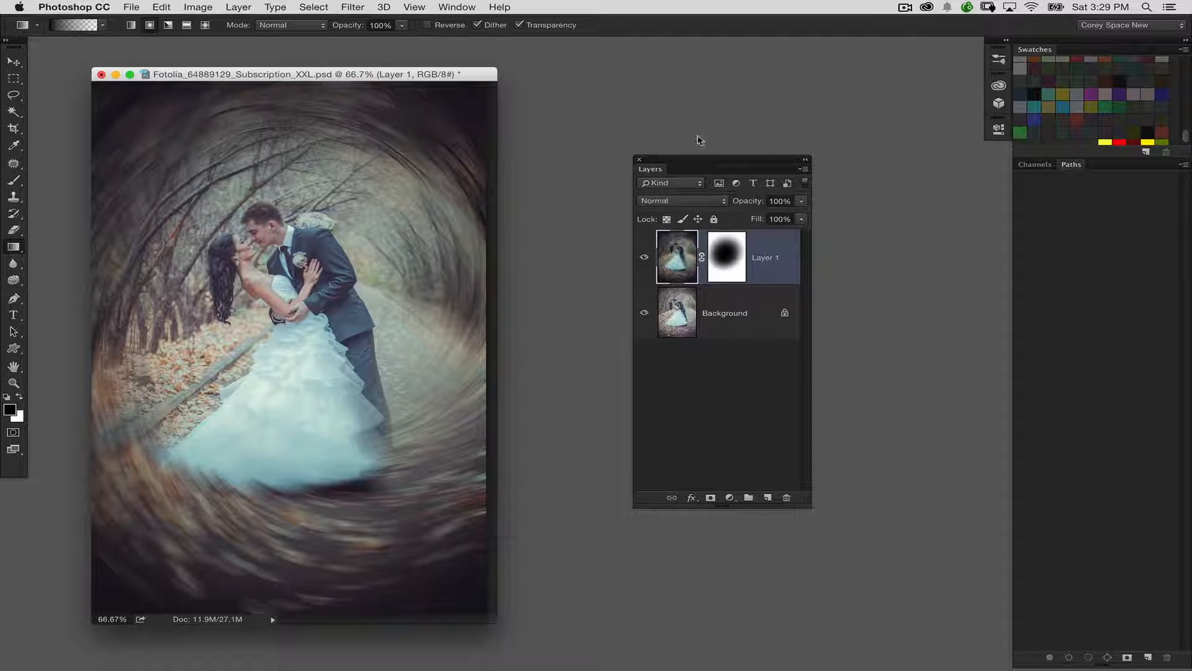
Minimize the wedding document, restore Fotolia_64567783_Subscription_XXL.psd, and move the Layers panel clear of the photo.
{"action": "left_click", "coordinate": [120, 75]}
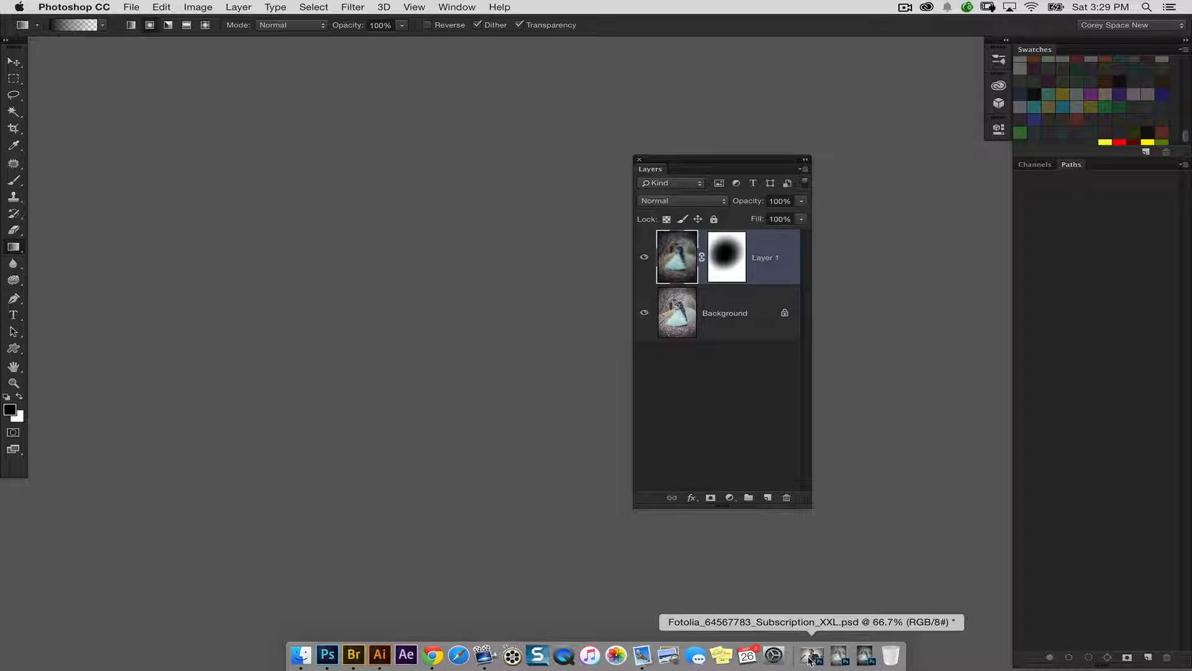
{"action": "left_click", "coordinate": [810, 657]}
{"action": "left_click_drag", "start_coordinate": [666, 161], "coordinate": [845, 254]}
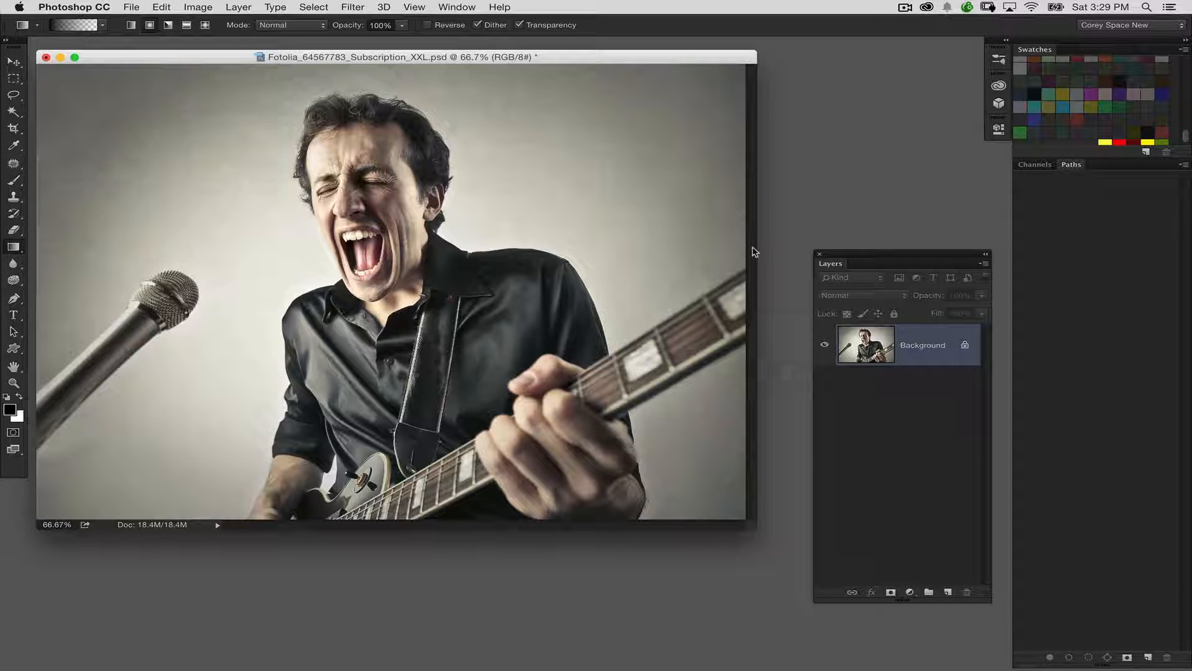
Duplicate the Background layer and start a Path Blur on the copy.
{"action": "key", "text": "super+j"}
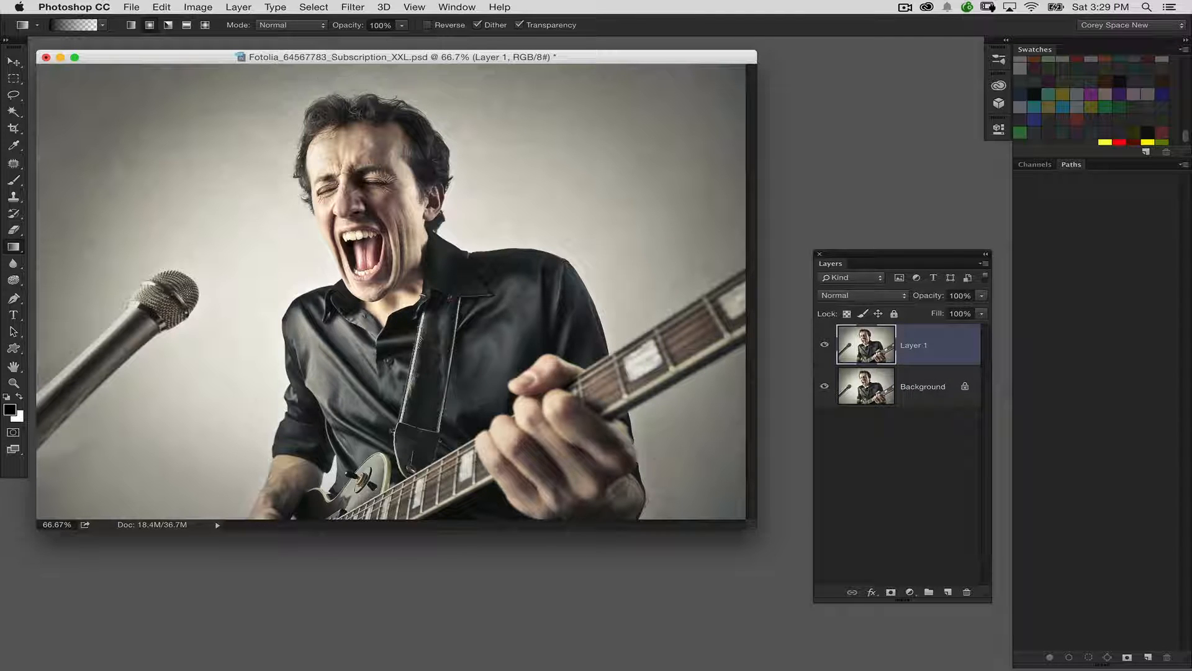
{"action": "left_click", "coordinate": [353, 7]}
{"action": "mouse_move", "coordinate": [380, 184]}
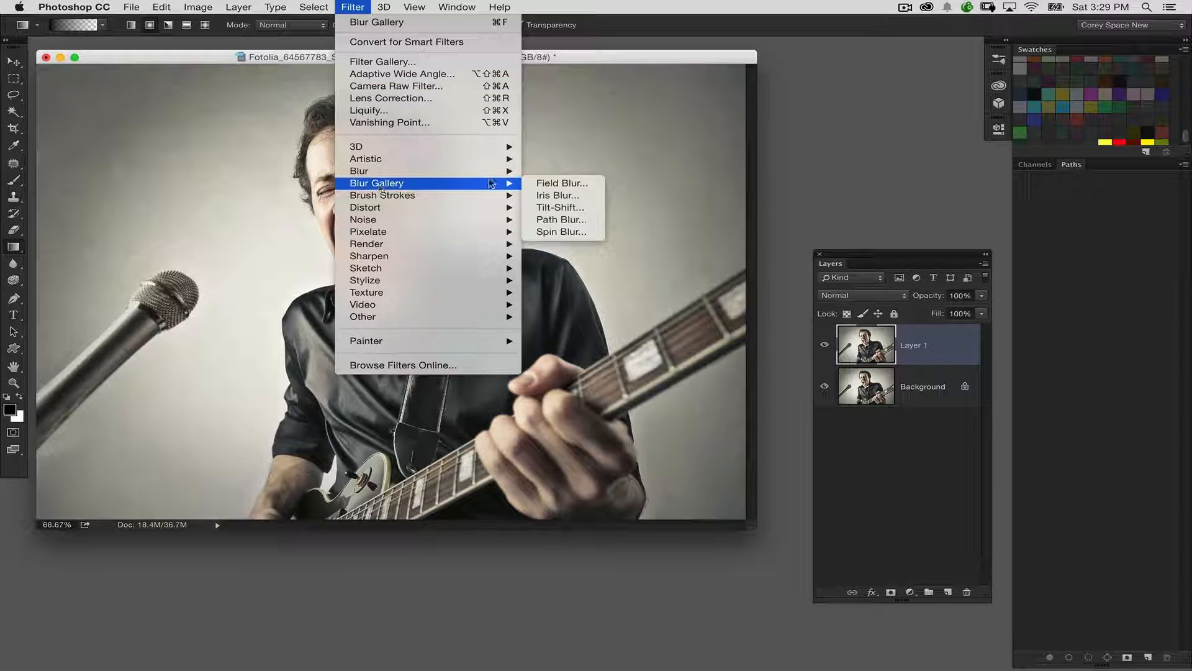
{"action": "left_click", "coordinate": [555, 219]}
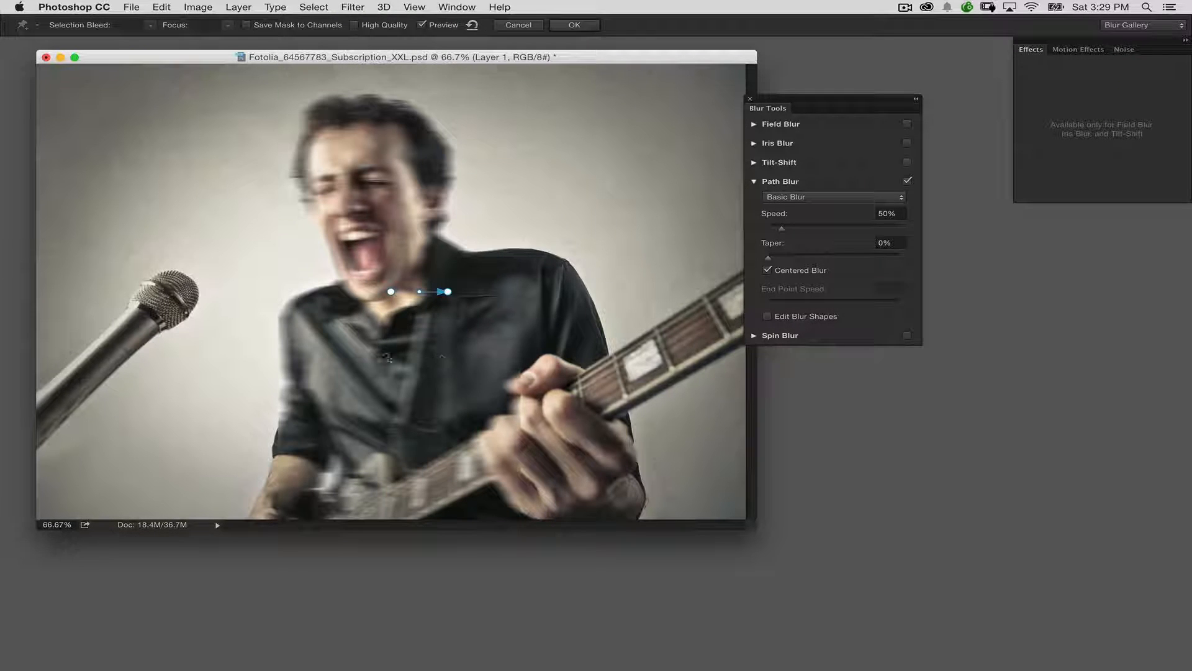
Stretch the default blur path into a downward arc from the microphone across the torso to beyond the guitar neck, adding a point at the fretting hand.
{"action": "left_click", "coordinate": [390, 291]}
{"action": "left_click_drag", "start_coordinate": [390, 291], "coordinate": [116, 360]}
{"action": "left_click_drag", "start_coordinate": [282, 327], "coordinate": [367, 439]}
{"action": "left_click_drag", "start_coordinate": [448, 291], "coordinate": [672, 288]}
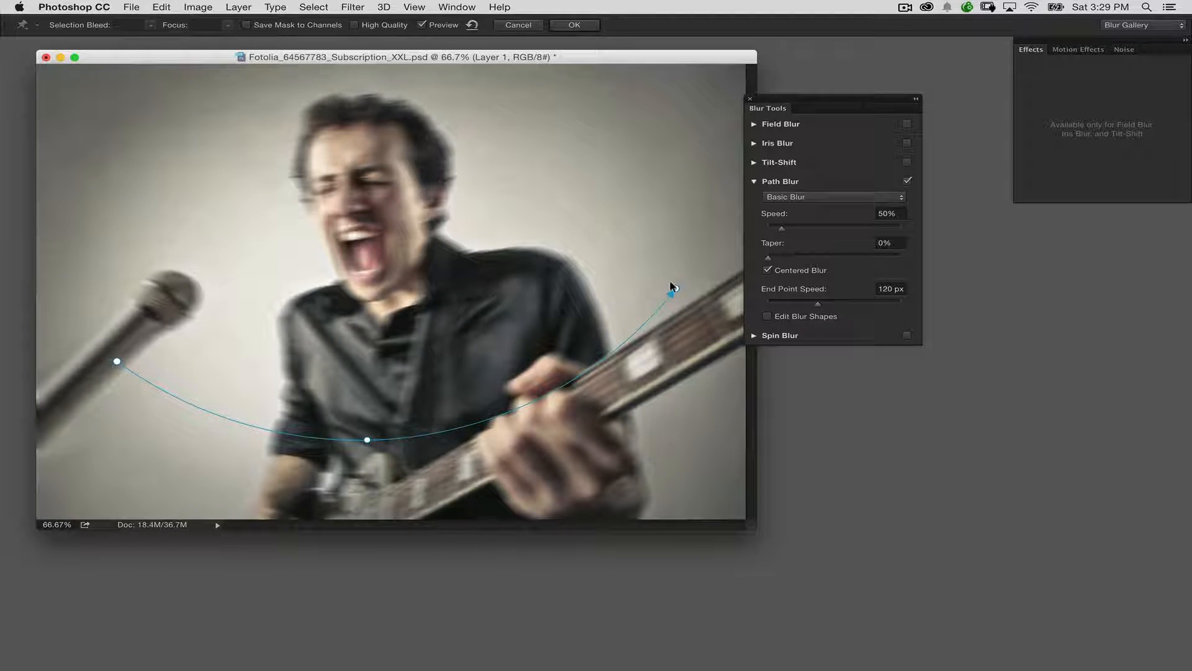
{"action": "left_click", "coordinate": [597, 364]}
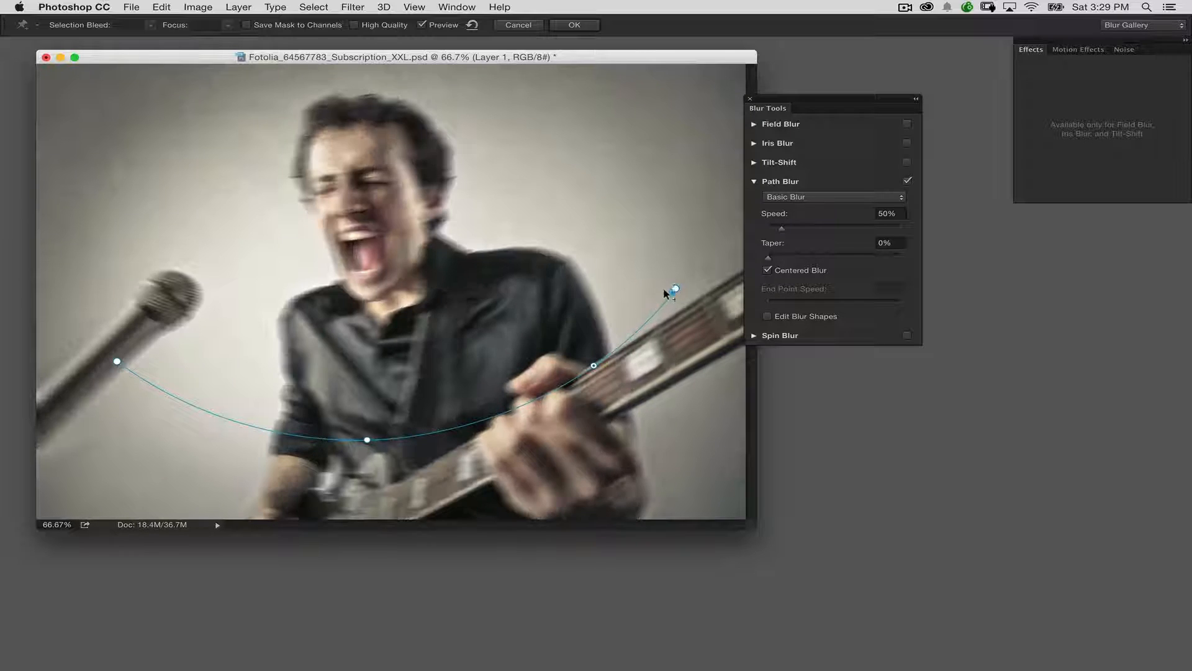
Swing the path's end around to the singer's face and curve it with points beside the shoulder, above the head and on the forehead.
{"action": "left_click_drag", "start_coordinate": [674, 287], "coordinate": [298, 215]}
{"action": "left_click", "coordinate": [644, 211]}
{"action": "left_click", "coordinate": [504, 97]}
{"action": "left_click", "coordinate": [359, 136]}
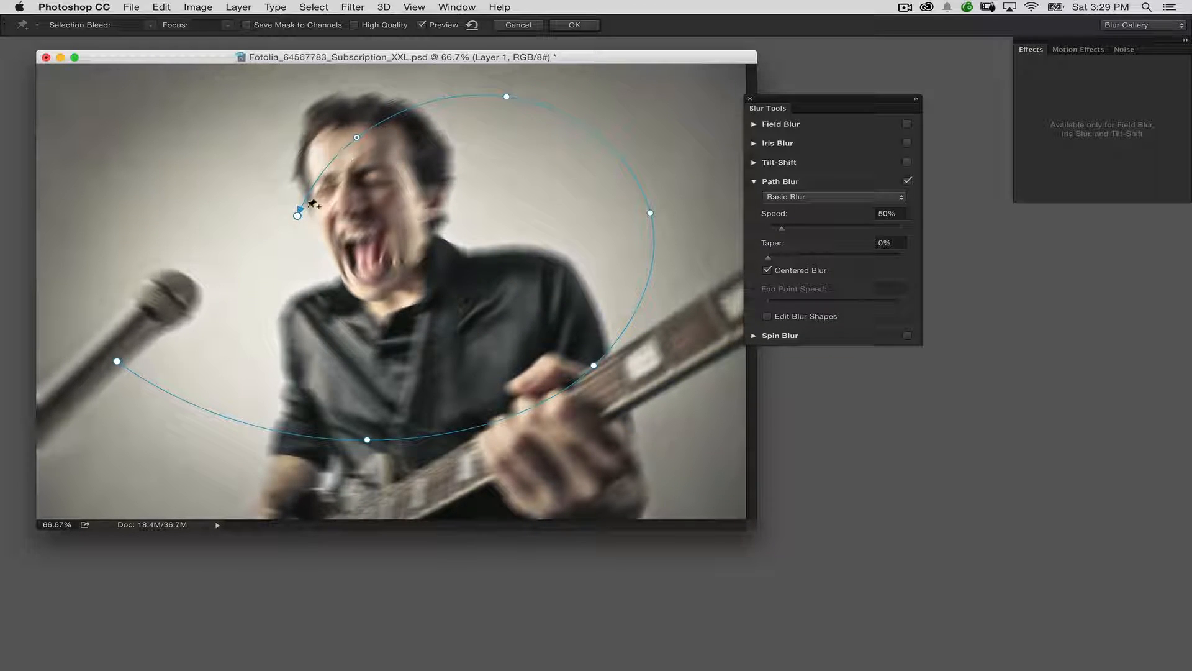
Wind the path's end into an inward spiral under the chin to beside the neck, and widen its curve around the singer's hair.
{"action": "left_click_drag", "start_coordinate": [297, 219], "coordinate": [442, 344]}
{"action": "left_click_drag", "start_coordinate": [350, 253], "coordinate": [285, 268]}
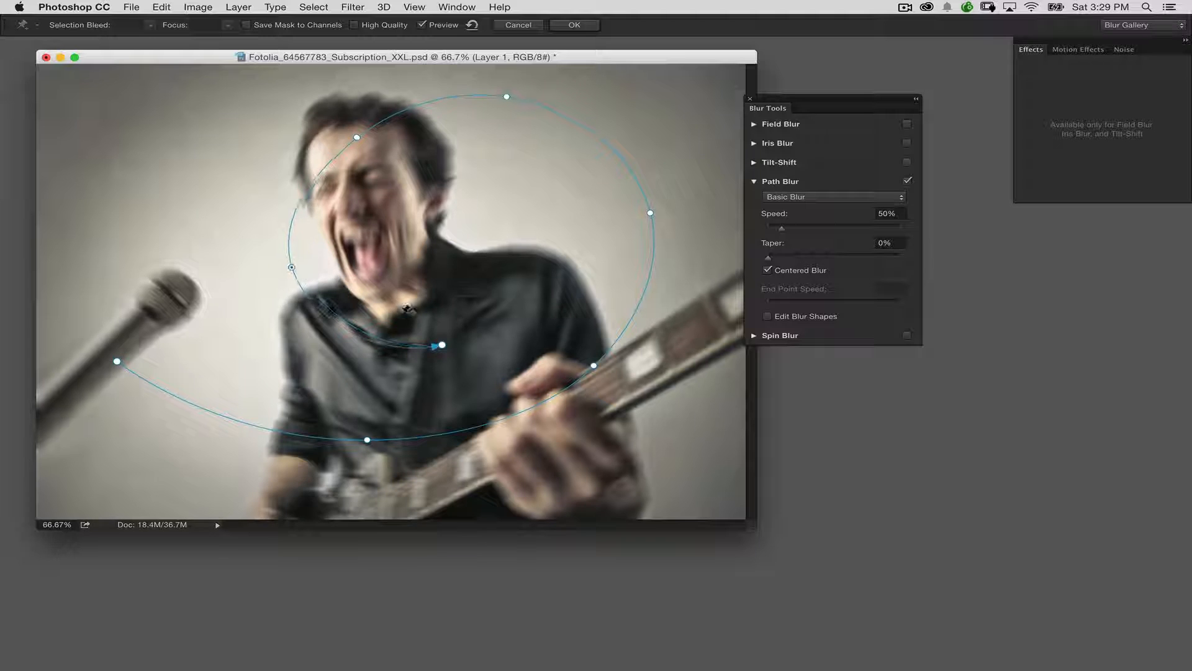
{"action": "left_click_drag", "start_coordinate": [439, 344], "coordinate": [498, 220]}
{"action": "left_click_drag", "start_coordinate": [355, 137], "coordinate": [303, 132]}
Set the Path Blur speed to 251%, turn Centered Blur off and apply the filter.
{"action": "left_click_drag", "start_coordinate": [780, 106], "coordinate": [855, 173]}
{"action": "left_click_drag", "start_coordinate": [870, 301], "coordinate": [905, 302]}
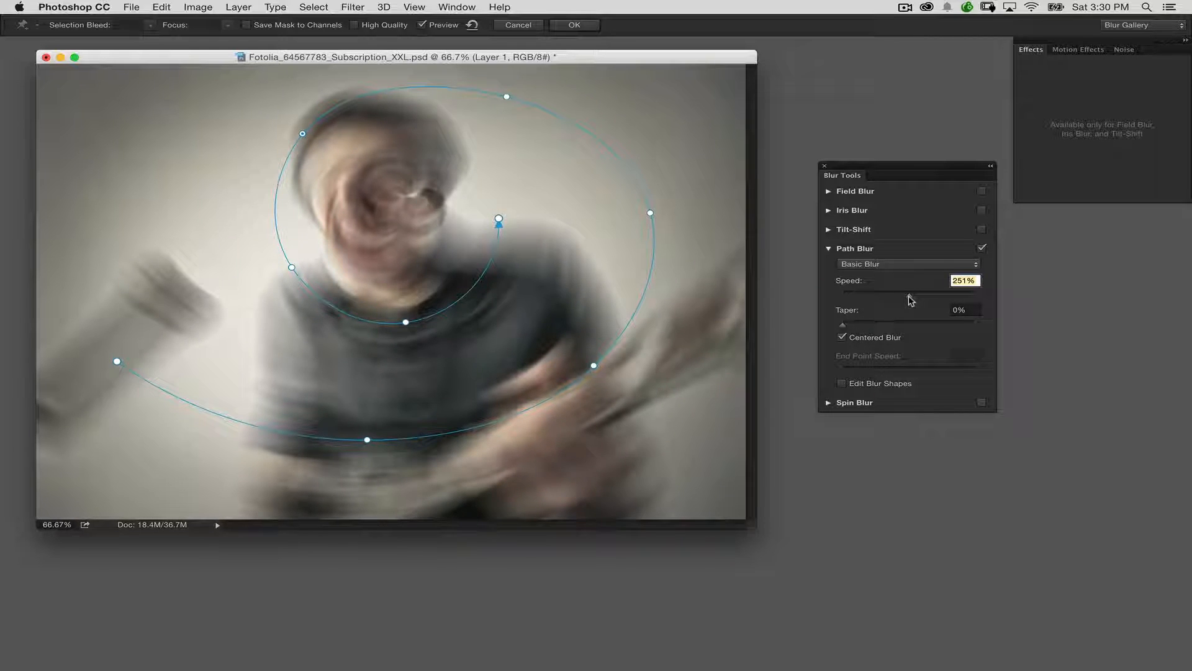
{"action": "left_click", "coordinate": [843, 338]}
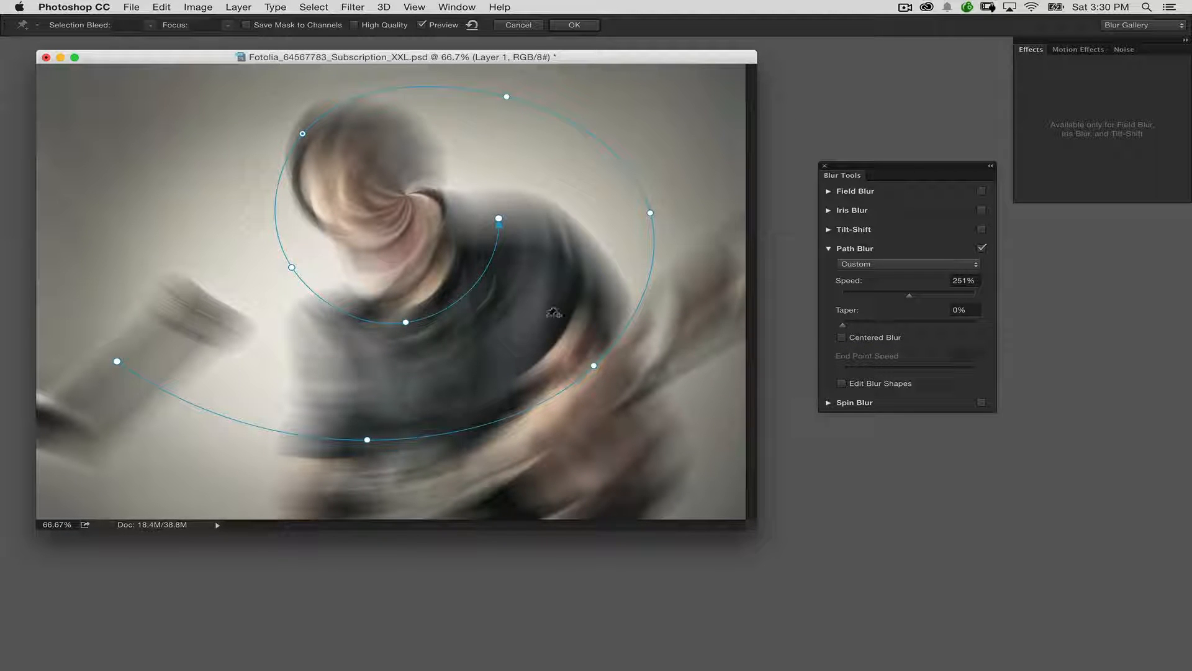
{"action": "left_click", "coordinate": [843, 338]}
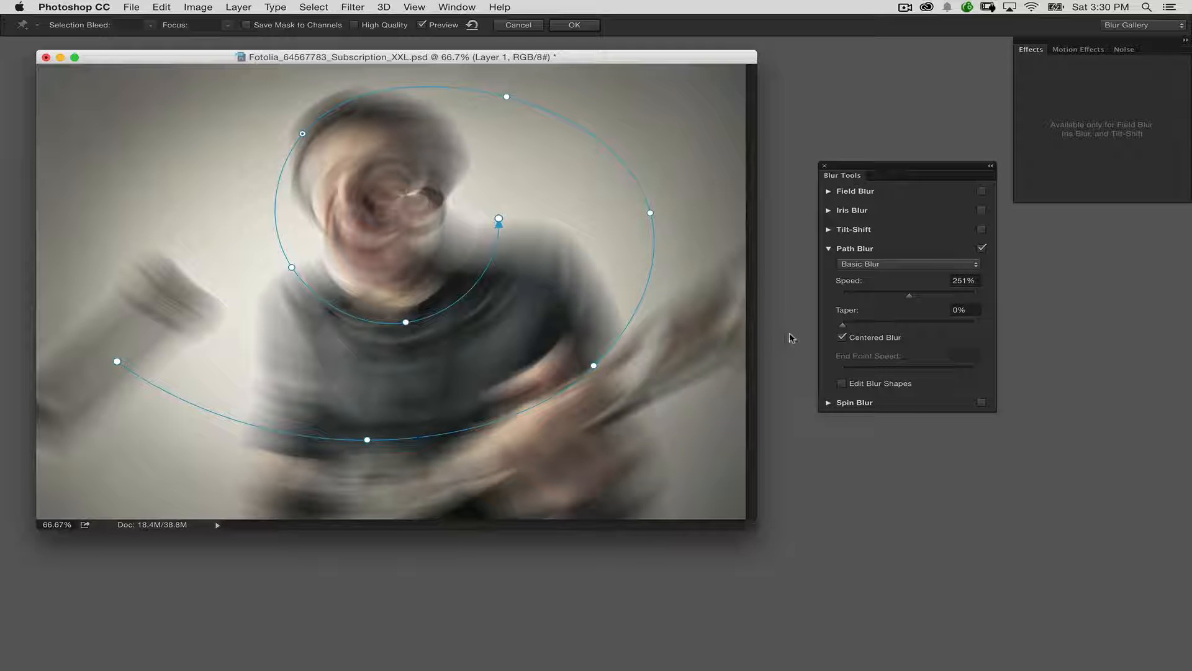
{"action": "left_click", "coordinate": [843, 338]}
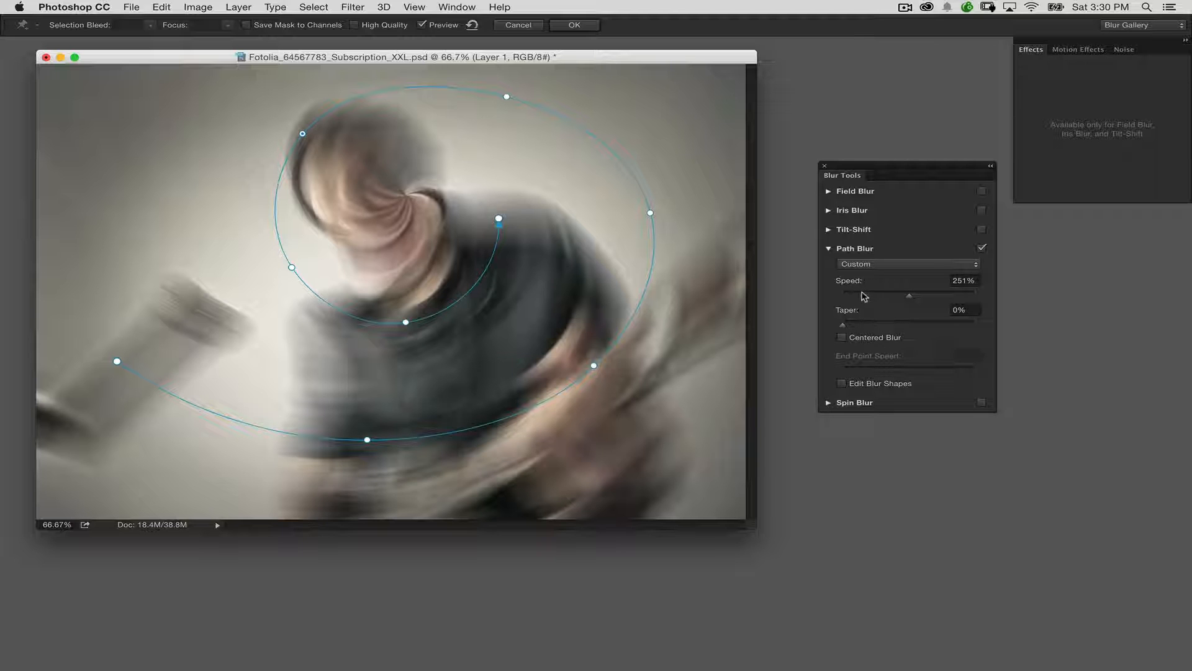
{"action": "left_click", "coordinate": [573, 26]}
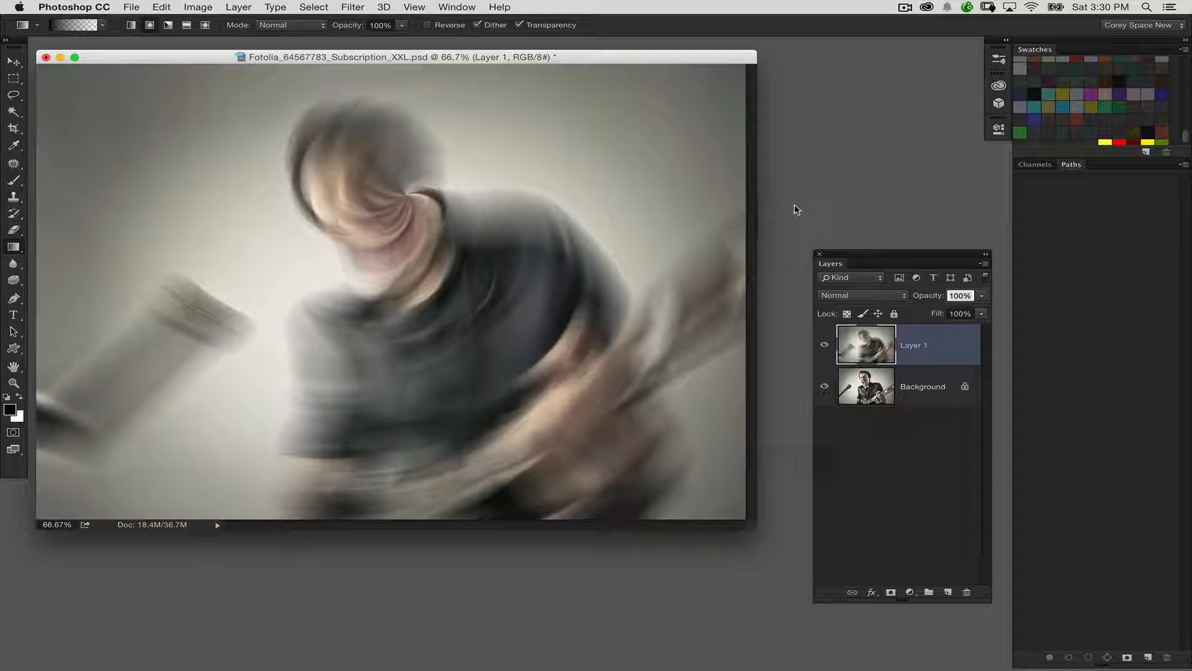
Add a white layer mask to Layer 1 and reveal the sharp face and upper chest with overlapping black radial gradients.
{"action": "left_click", "coordinate": [890, 592]}
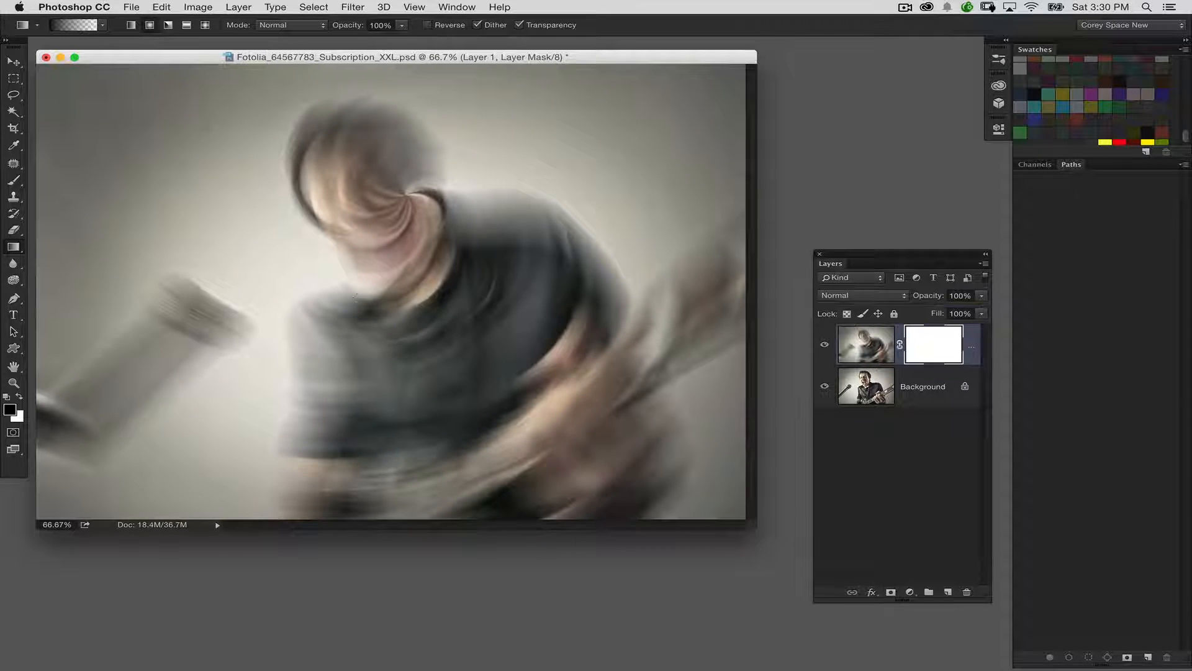
{"action": "left_click_drag", "start_coordinate": [471, 199], "coordinate": [478, 373]}
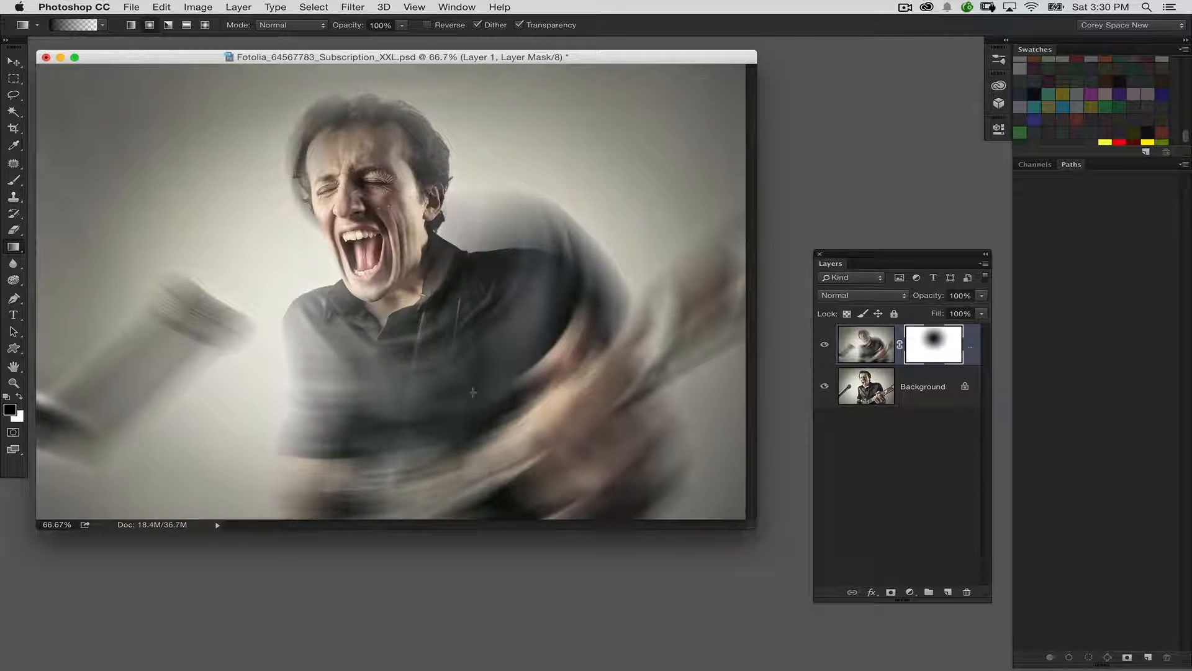
{"action": "left_click_drag", "start_coordinate": [384, 261], "coordinate": [477, 394]}
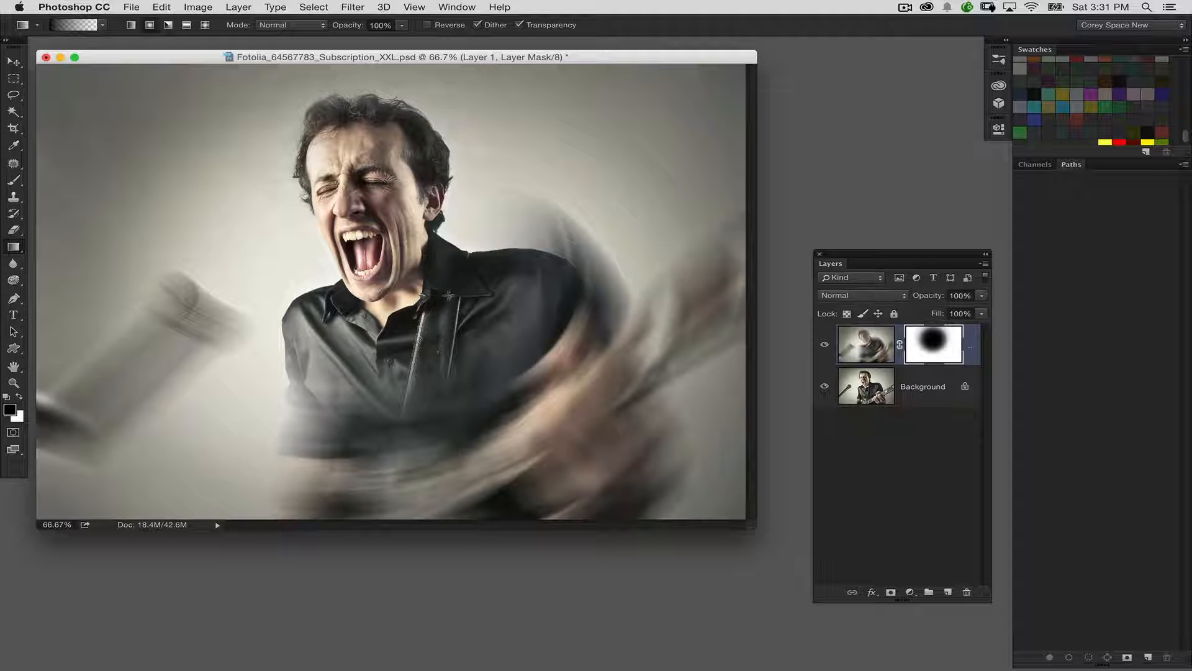
Colorize Layer 1's image blue with Hue/Saturation, using hue 218 and a saturation below 25.
{"action": "left_click", "coordinate": [860, 343]}
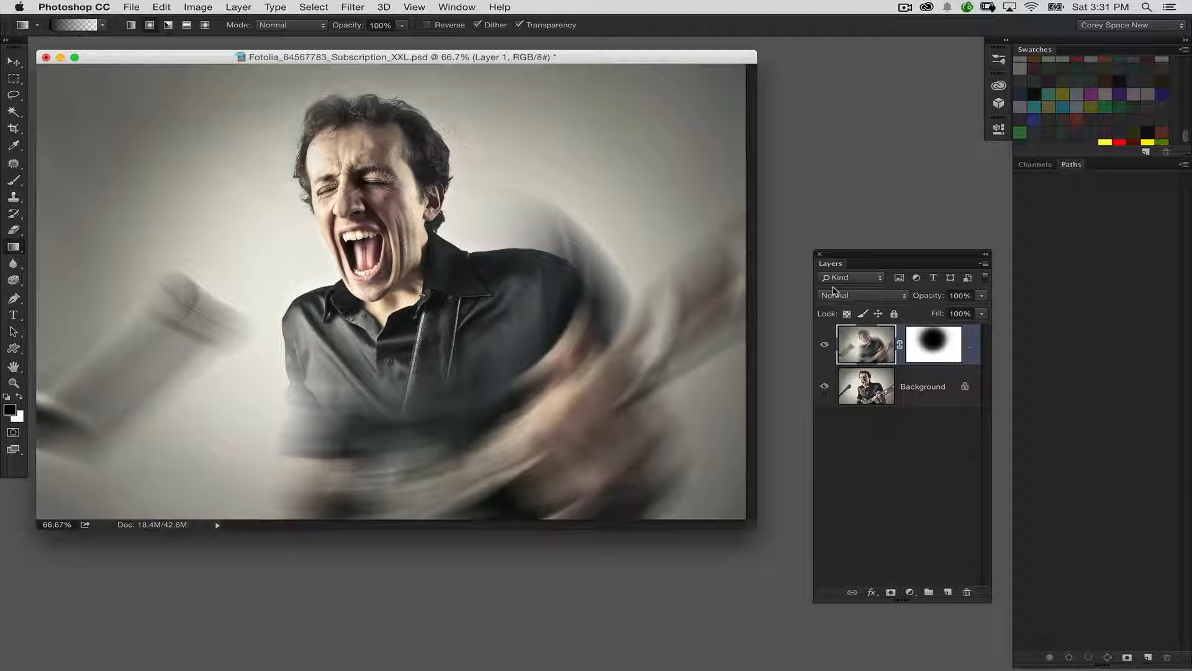
{"action": "key", "text": "super+u"}
{"action": "left_click", "coordinate": [877, 440]}
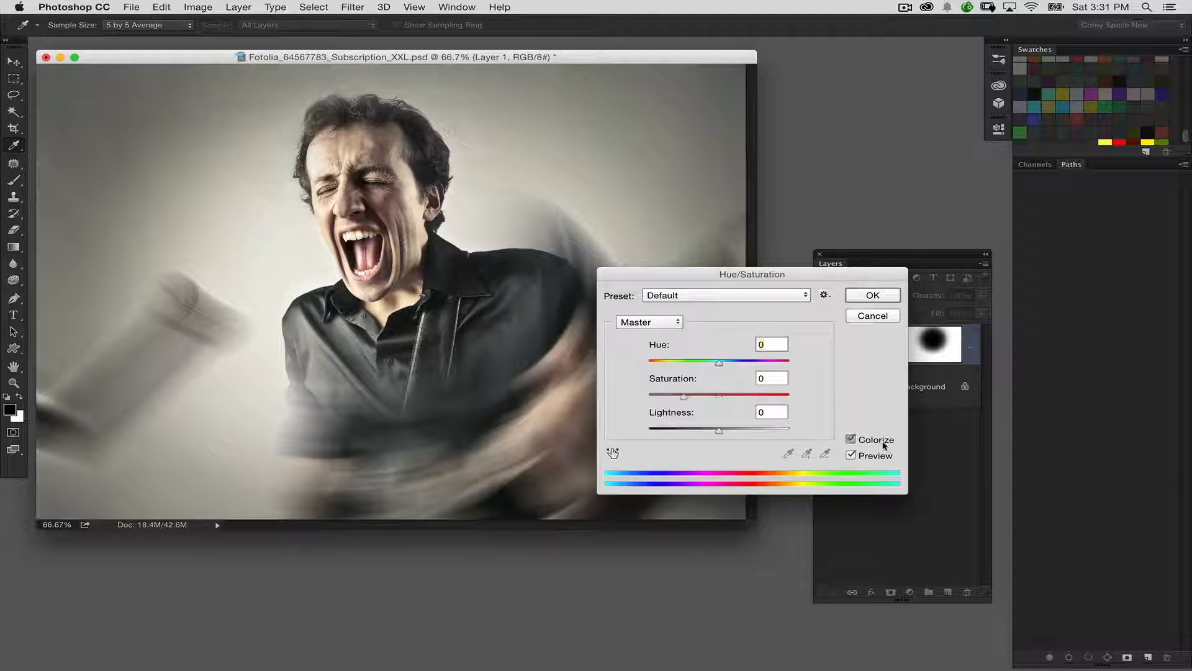
{"action": "left_click_drag", "start_coordinate": [649, 362], "coordinate": [735, 363]}
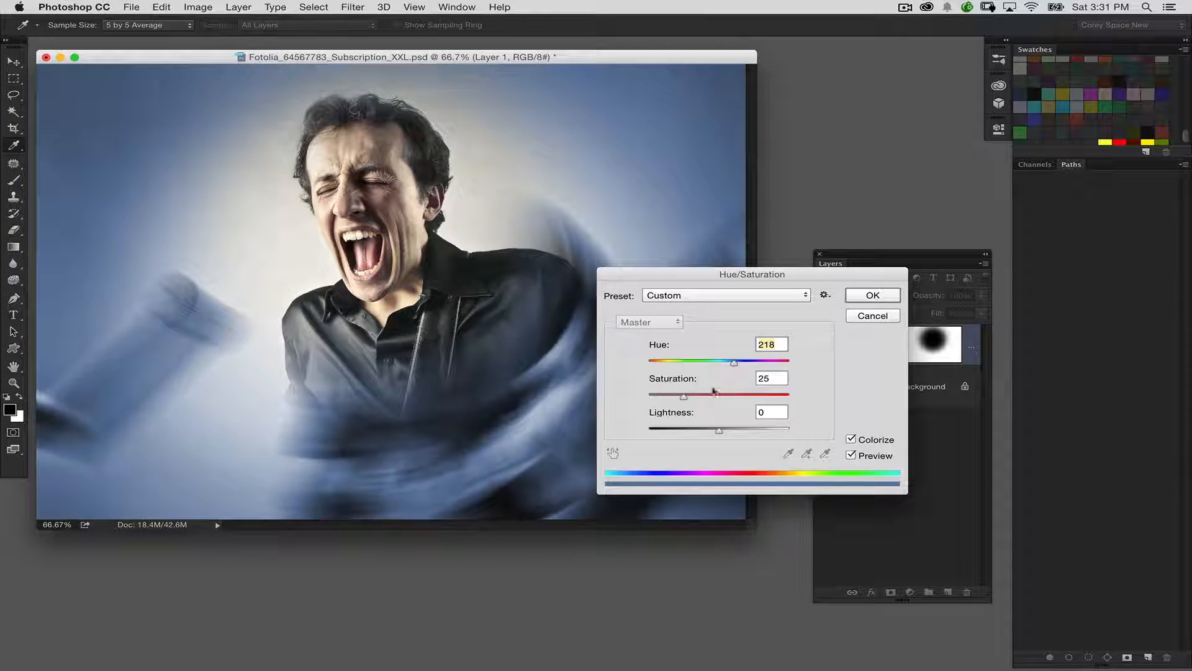
{"action": "left_click_drag", "start_coordinate": [683, 399], "coordinate": [669, 401]}
{"action": "left_click", "coordinate": [850, 303]}
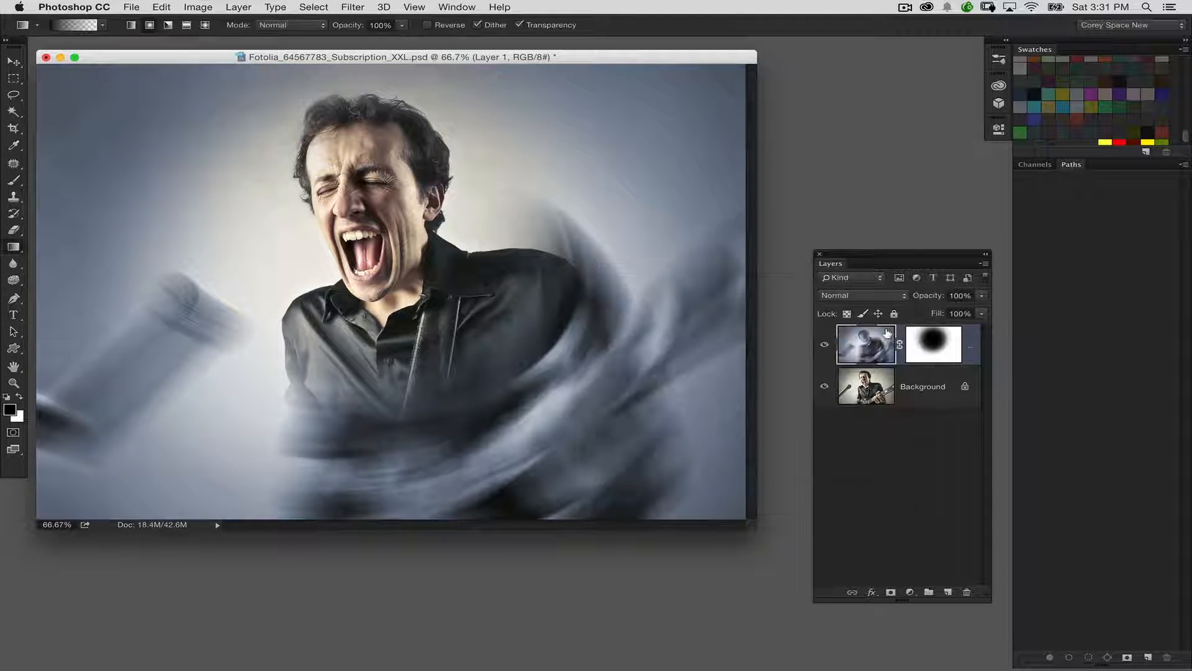
Darken the midtones of Layer 1's blue-tinted image slightly with Levels.
{"action": "key", "text": "super+l"}
{"action": "left_click_drag", "start_coordinate": [640, 306], "coordinate": [655, 307]}
{"action": "left_click", "coordinate": [783, 185]}
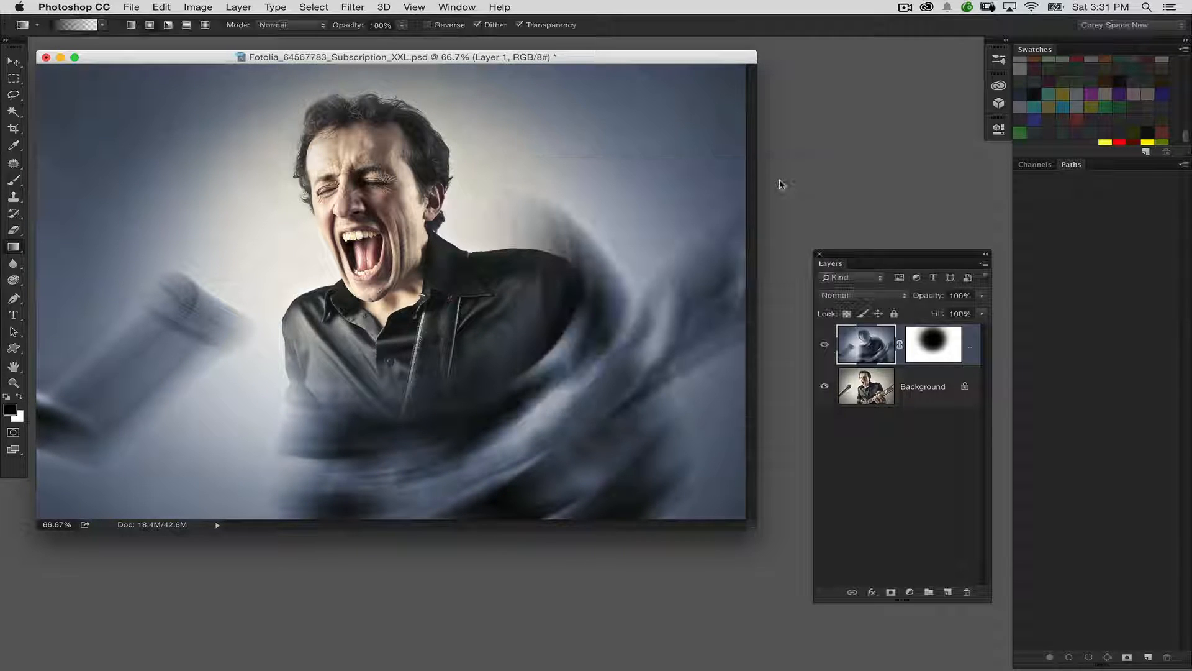